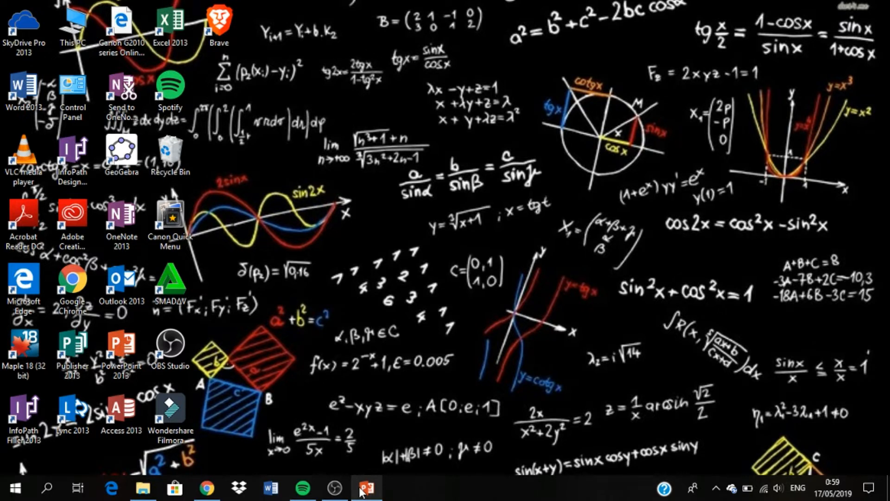
Open GeoGebra and maximise its window.
{"action": "double_click", "coordinate": [124, 181]}
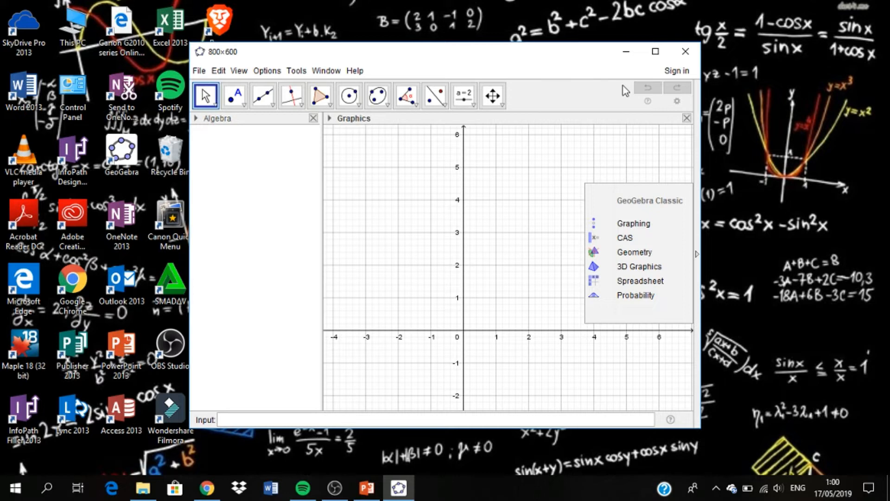
{"action": "left_click", "coordinate": [655, 51]}
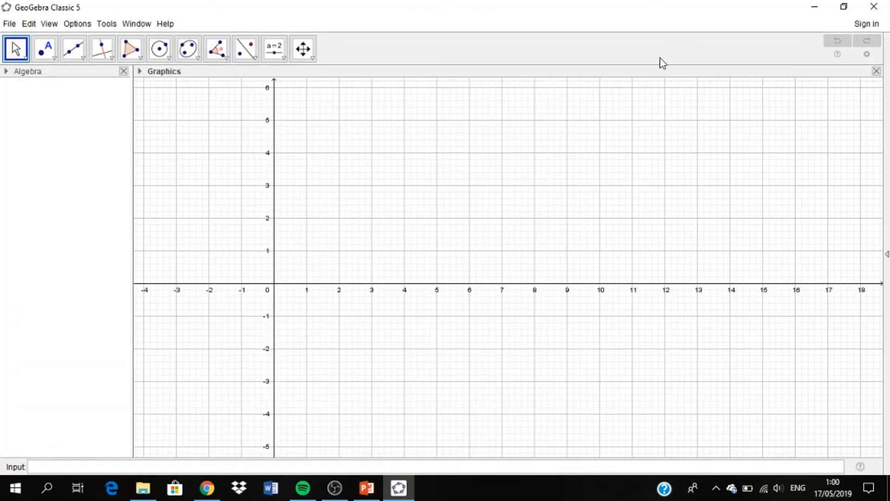
Look through the toolbar's tool groups, from the Move tools to the view tools, and close the program.
{"action": "left_click", "coordinate": [26, 45]}
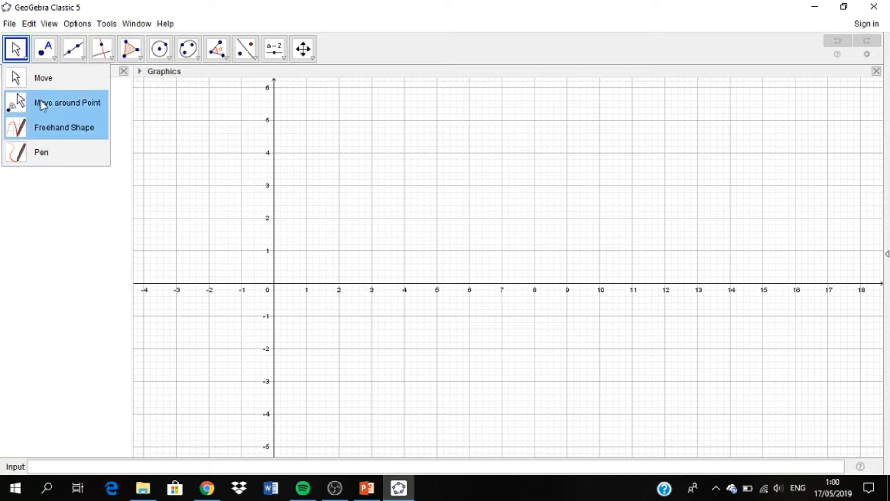
{"action": "mouse_move", "coordinate": [42, 56]}
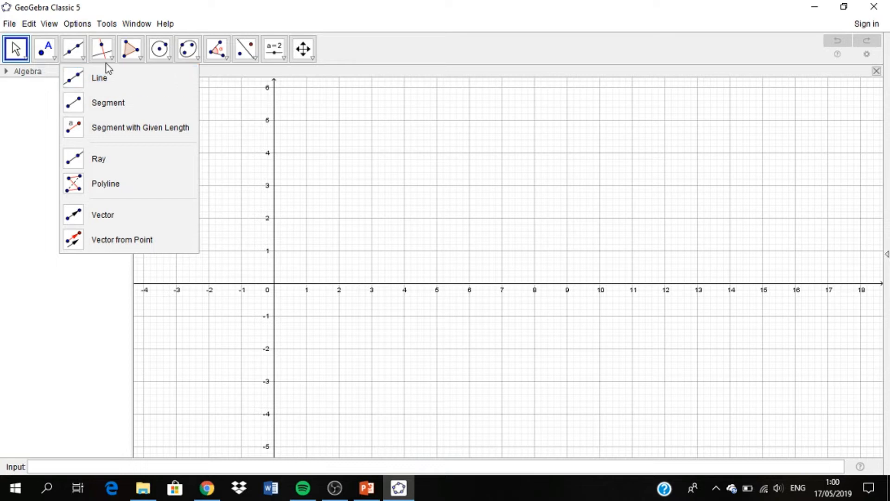
{"action": "mouse_move", "coordinate": [109, 58]}
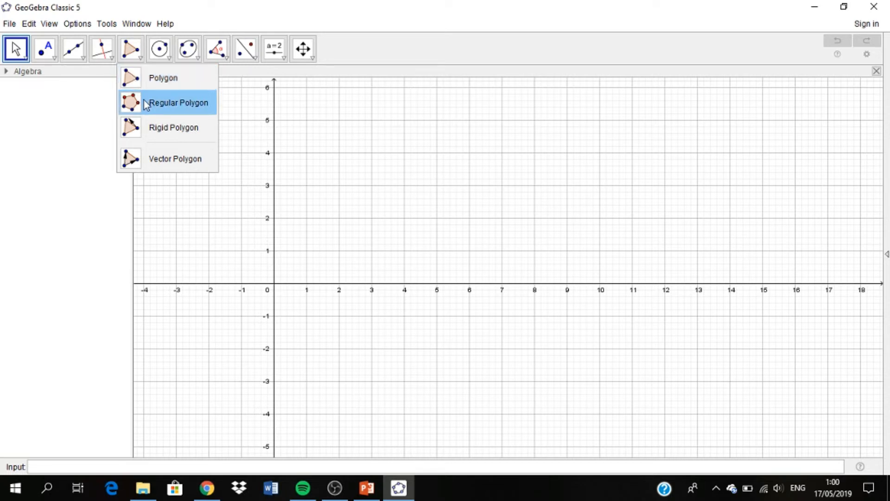
{"action": "mouse_move", "coordinate": [166, 60]}
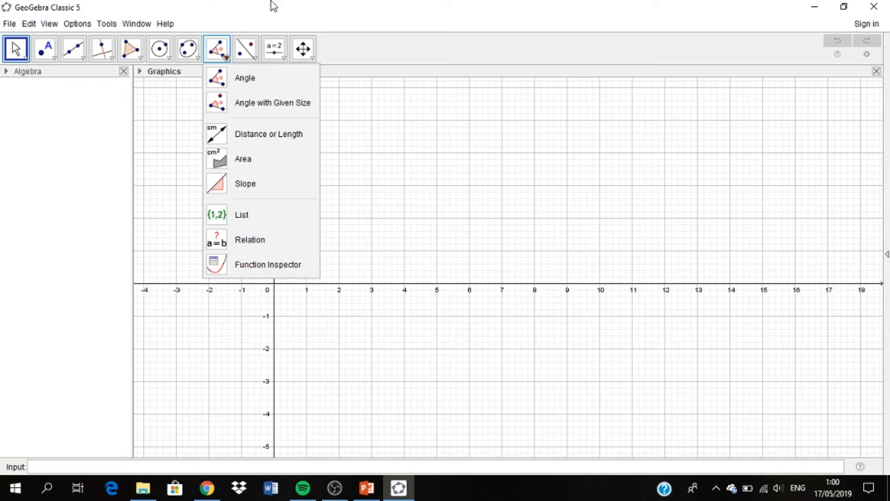
{"action": "mouse_move", "coordinate": [250, 52]}
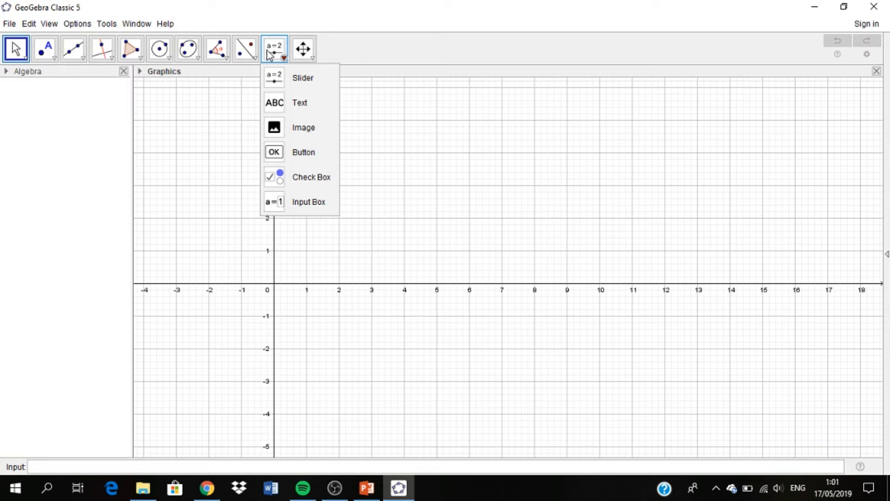
{"action": "mouse_move", "coordinate": [305, 54]}
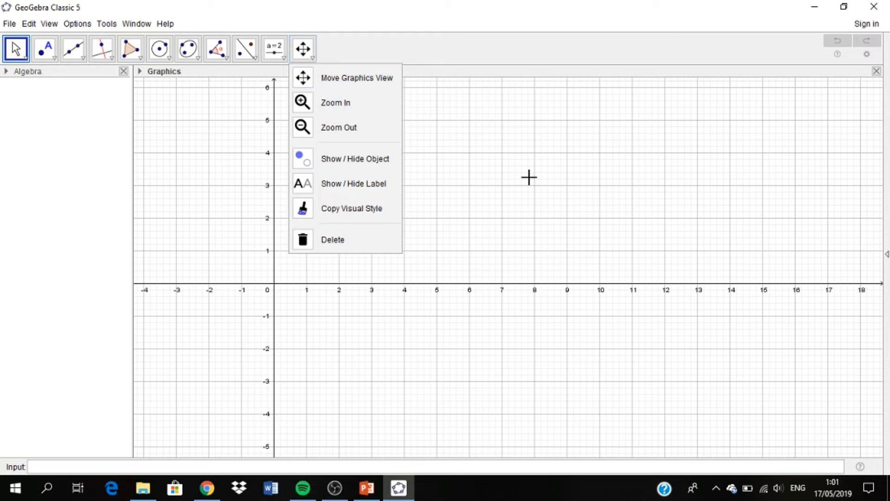
{"action": "left_click_drag", "start_coordinate": [529, 177], "coordinate": [620, 185]}
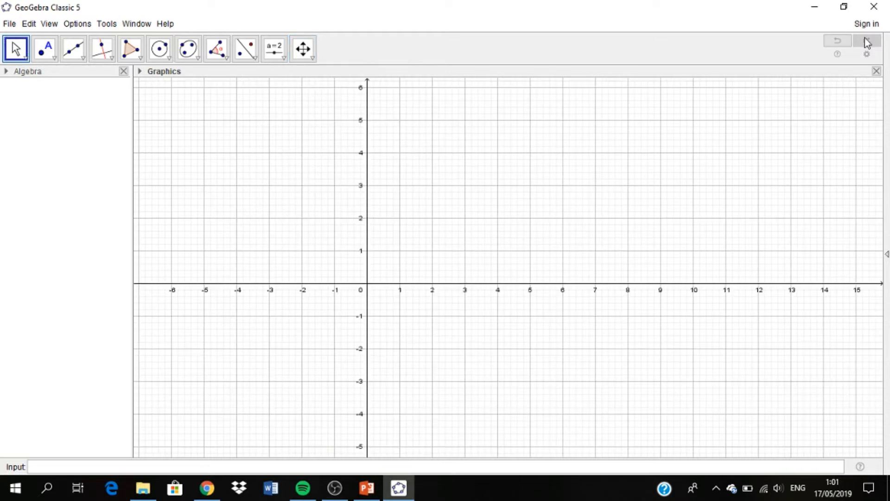
{"action": "left_click", "coordinate": [874, 11]}
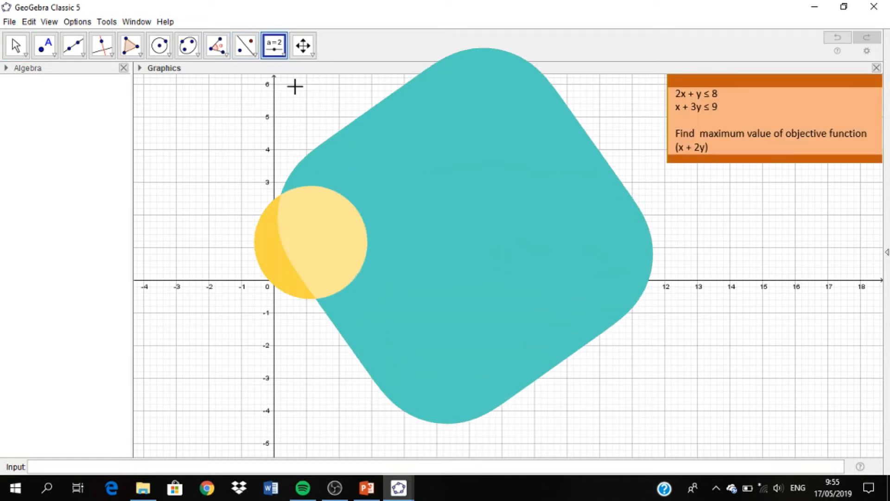
Create number slider a with minimum 1, maximum 10 and increment 1, and place it clear of the problem text box.
{"action": "left_click", "coordinate": [274, 45]}
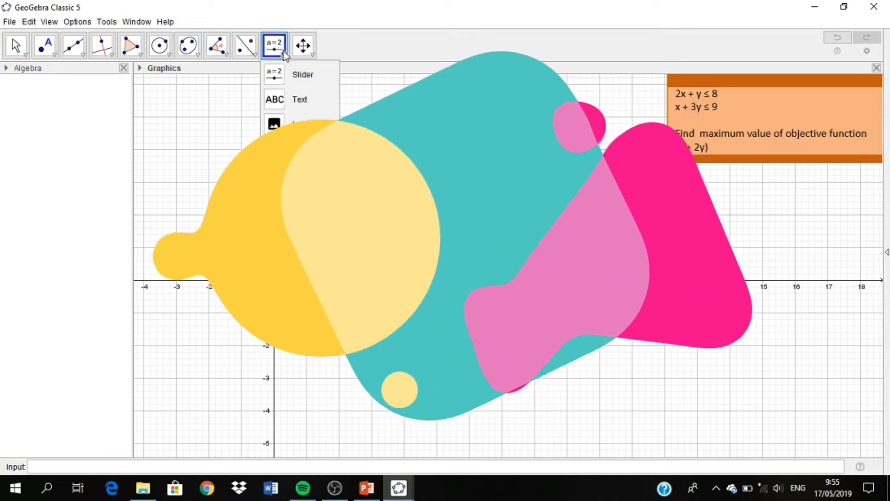
{"action": "left_click", "coordinate": [296, 74]}
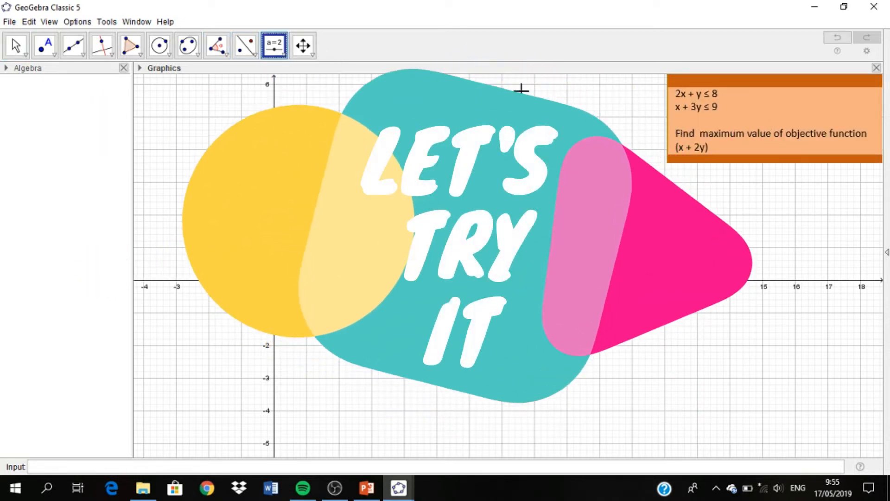
{"action": "left_click", "coordinate": [591, 110]}
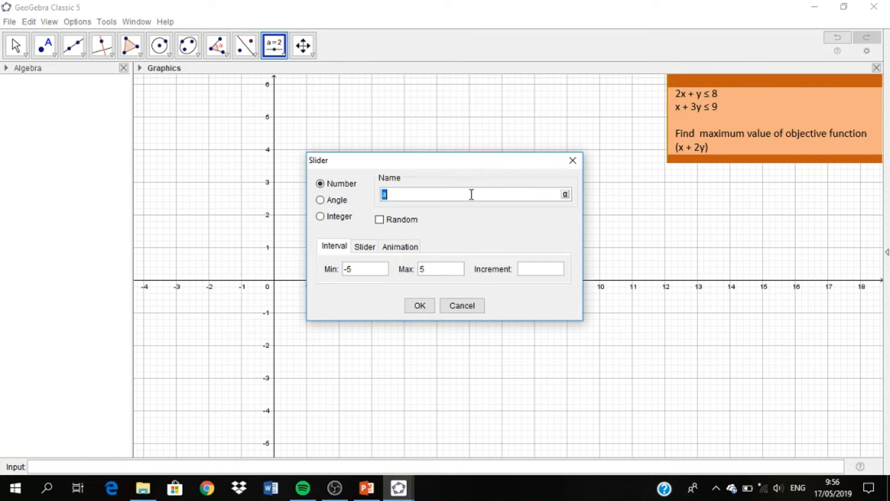
{"action": "left_click", "coordinate": [375, 269]}
{"action": "key", "text": "BackSpace"}
{"action": "key", "text": "BackSpace"}
{"action": "type", "text": "1"}
{"action": "type", "text": "10"}
{"action": "left_click", "coordinate": [532, 270]}
{"action": "left_click", "coordinate": [420, 306]}
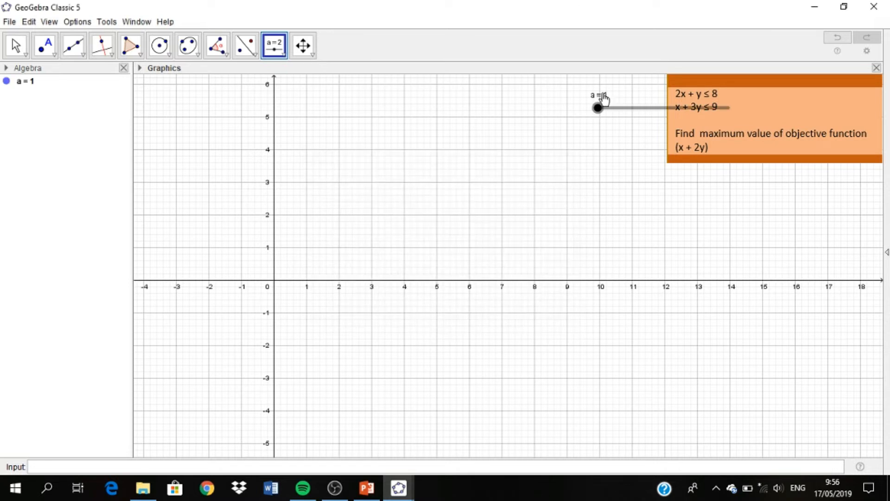
{"action": "left_click_drag", "start_coordinate": [600, 107], "coordinate": [499, 104]}
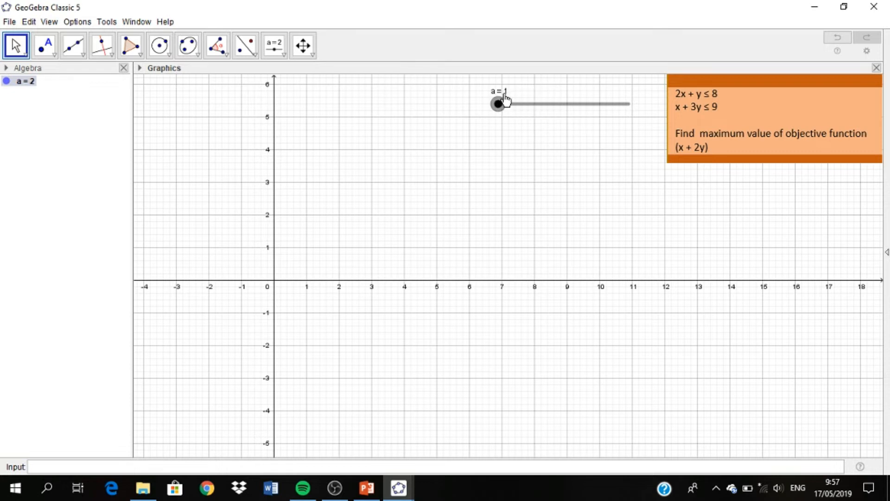
Create number slider b from 1 to 10 with increment 1, directly below slider a.
{"action": "left_click", "coordinate": [302, 52]}
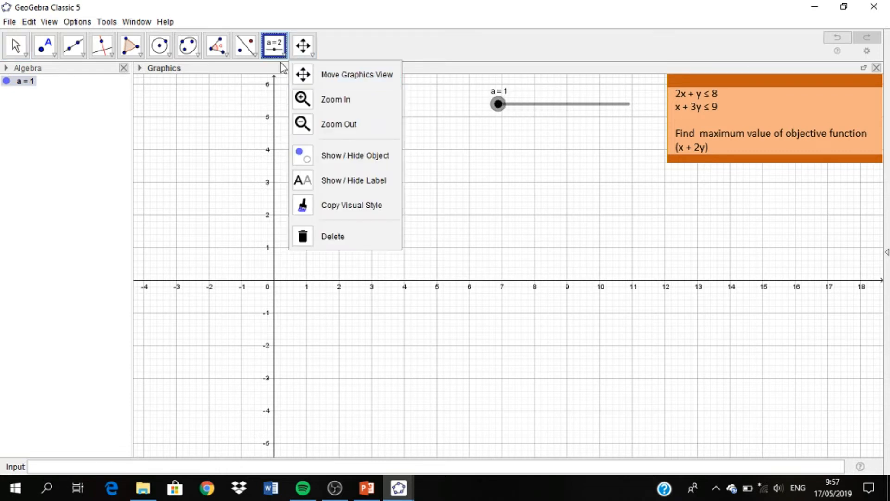
{"action": "left_click", "coordinate": [283, 55]}
{"action": "left_click", "coordinate": [291, 76]}
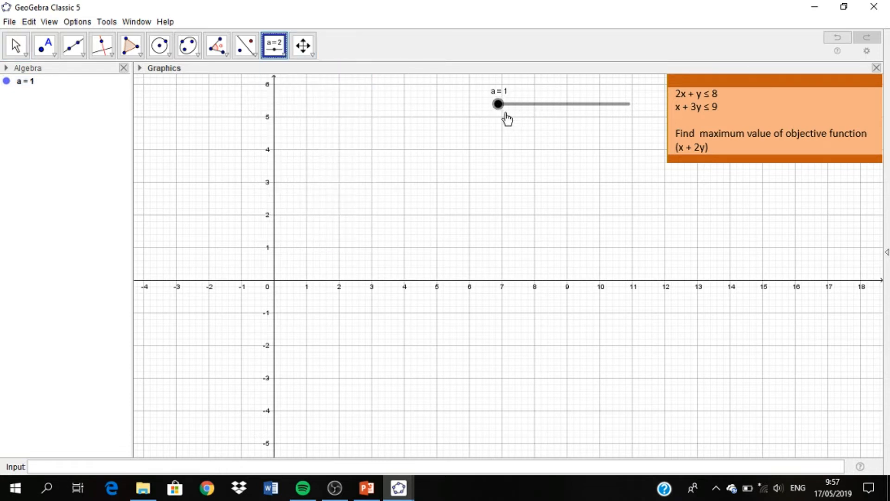
{"action": "left_click", "coordinate": [497, 120]}
{"action": "left_click", "coordinate": [379, 270]}
{"action": "key", "text": "BackSpace"}
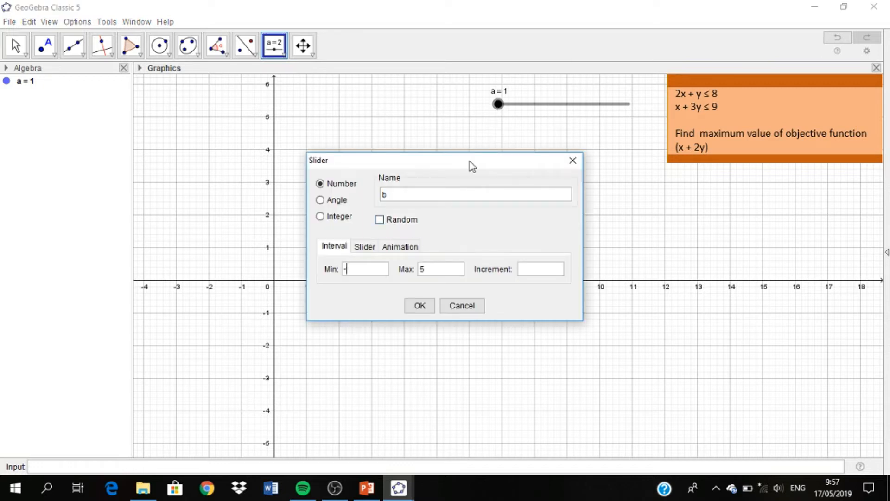
{"action": "type", "text": "10"}
{"action": "left_click", "coordinate": [533, 268]}
{"action": "type", "text": "1"}
{"action": "left_click", "coordinate": [419, 305]}
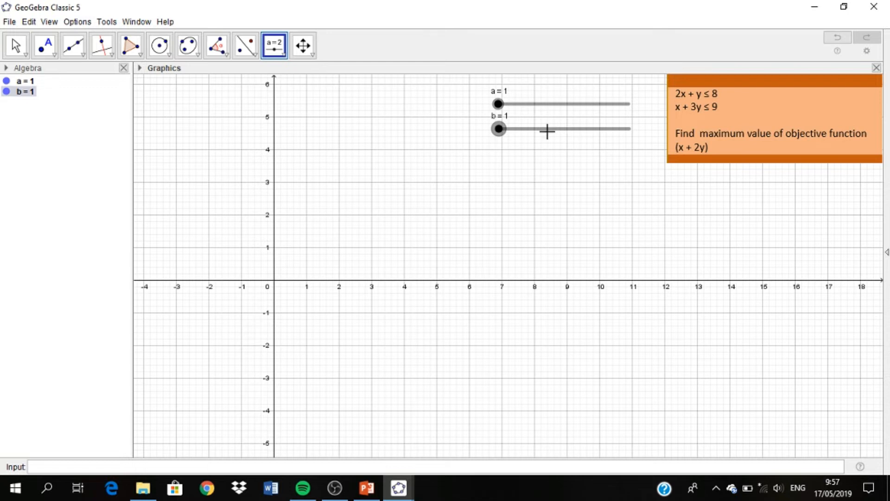
Create number slider c with maximum 20 and increment 1 below slider b, and set c to 0.
{"action": "left_click", "coordinate": [544, 168]}
{"action": "left_click", "coordinate": [376, 272]}
{"action": "key", "text": "BackSpace"}
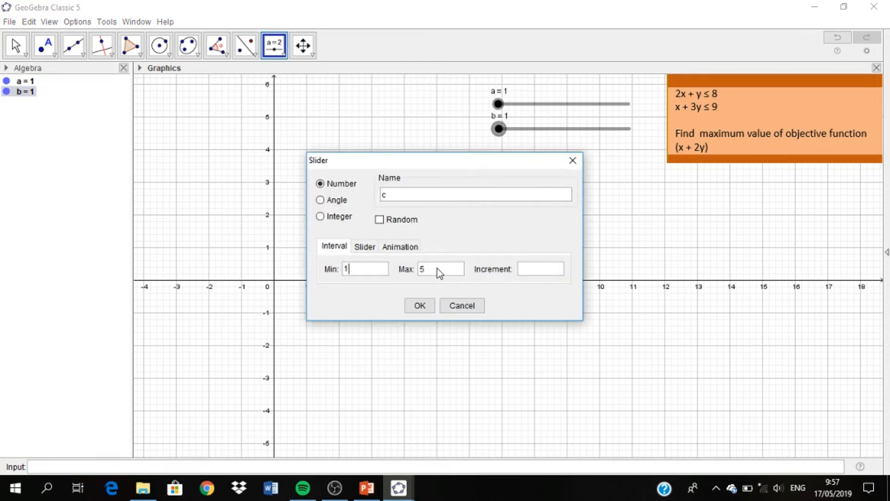
{"action": "type", "text": "20"}
{"action": "left_click", "coordinate": [552, 272]}
{"action": "type", "text": "1"}
{"action": "left_click", "coordinate": [420, 305]}
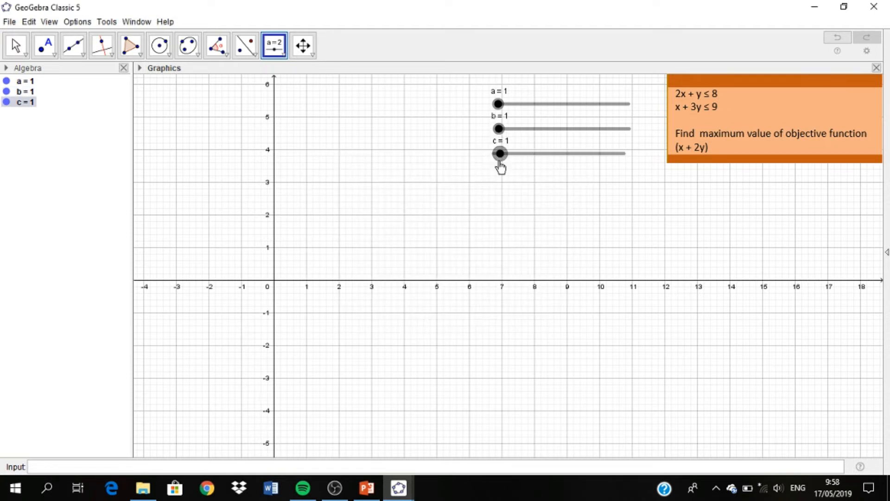
{"action": "mouse_move", "coordinate": [500, 156]}
{"action": "left_mouse_down"}
{"action": "mouse_move", "coordinate": [585, 158]}
{"action": "mouse_move", "coordinate": [490, 154]}
{"action": "mouse_move", "coordinate": [626, 161]}
{"action": "mouse_move", "coordinate": [511, 140]}
{"action": "mouse_move", "coordinate": [512, 161]}
{"action": "mouse_move", "coordinate": [526, 163]}
{"action": "mouse_move", "coordinate": [513, 163]}
{"action": "left_mouse_up"}
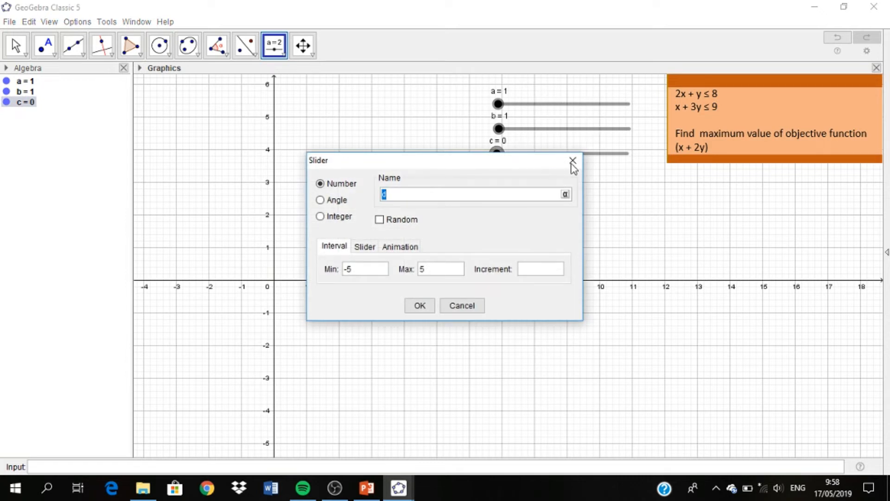
{"action": "left_click", "coordinate": [572, 160]}
Change the colour of slider a to pink-red (255, 51, 102).
{"action": "right_click", "coordinate": [578, 106]}
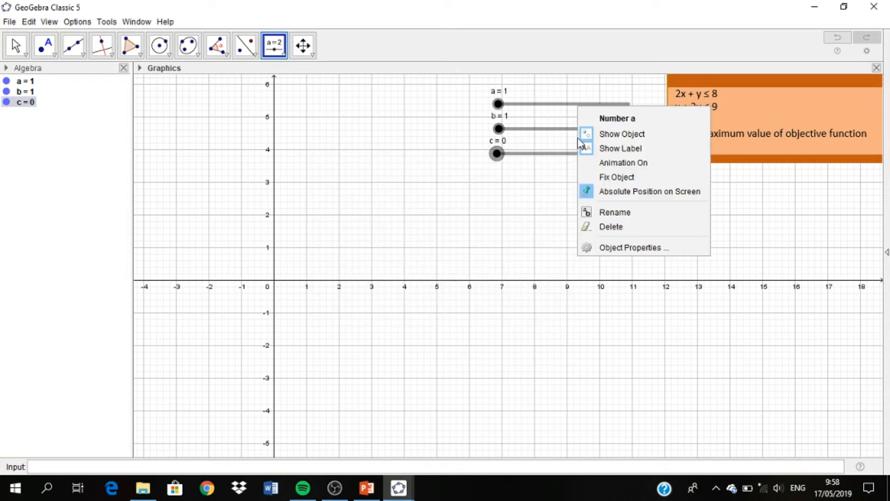
{"action": "left_click", "coordinate": [607, 248]}
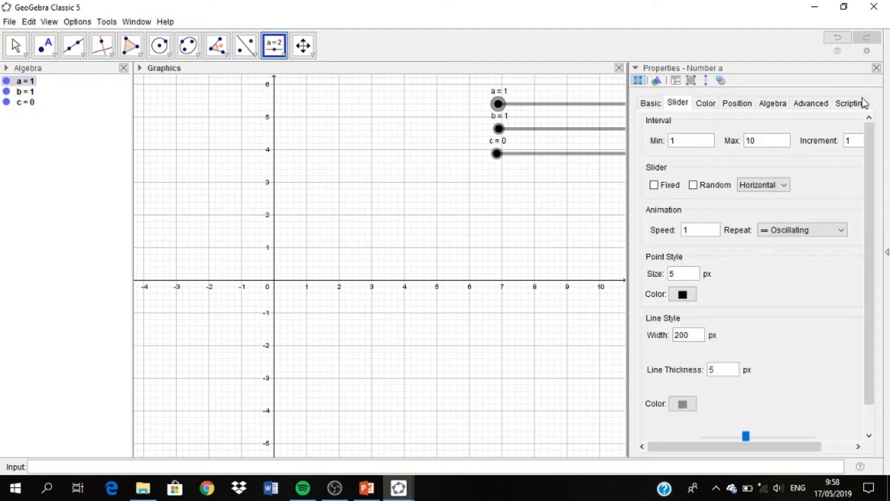
{"action": "left_click", "coordinate": [710, 105]}
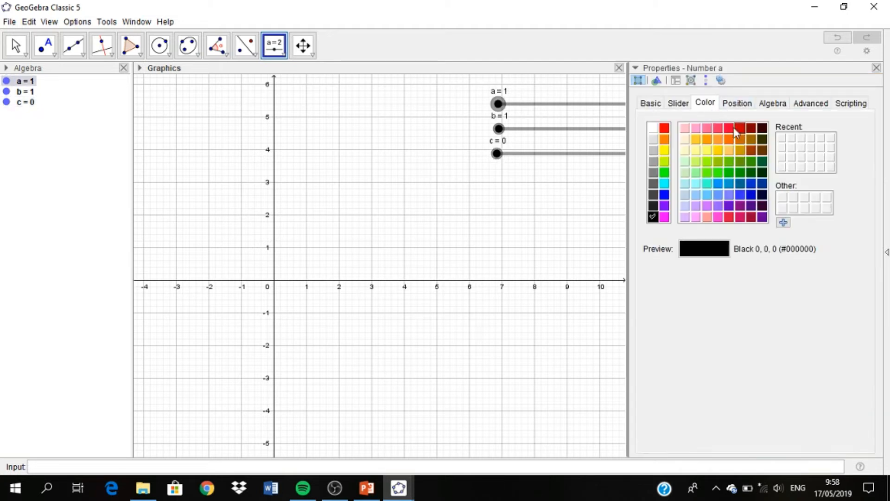
{"action": "left_click", "coordinate": [716, 127]}
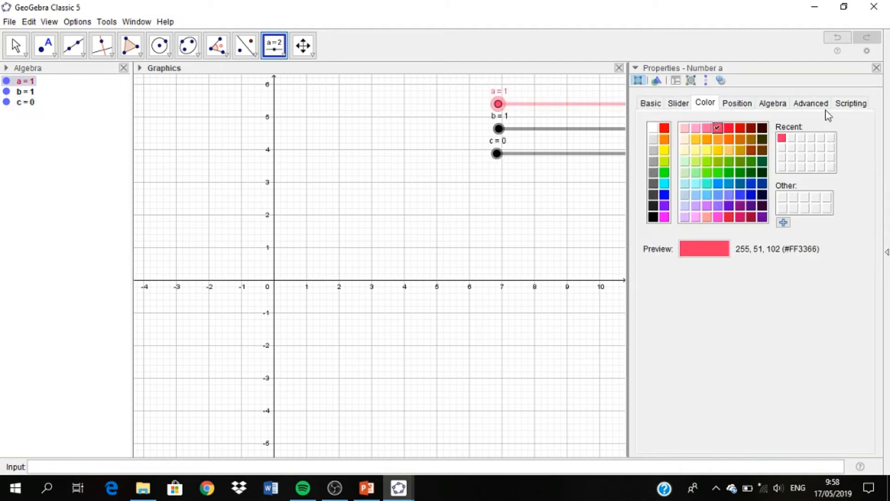
{"action": "left_click", "coordinate": [876, 68]}
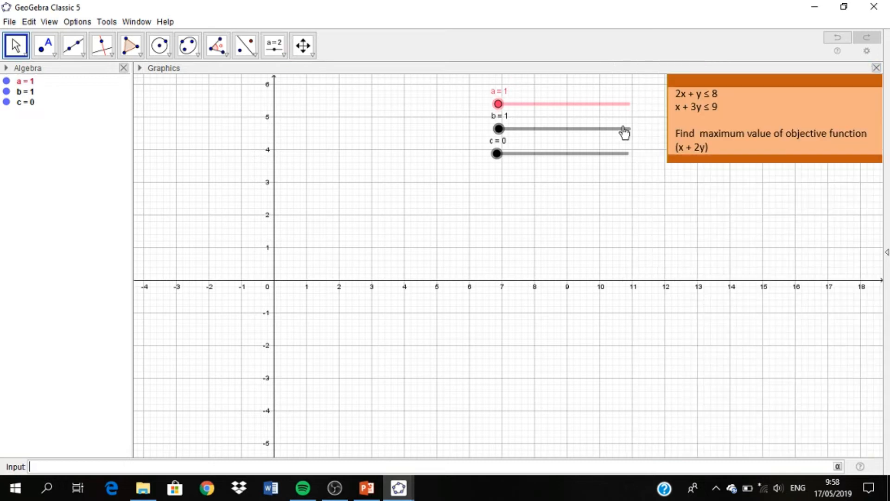
Give sliders b and c the same pink-red colour as slider a and tighten the spacing between the three sliders.
{"action": "right_click", "coordinate": [513, 132]}
{"action": "left_click", "coordinate": [649, 268]}
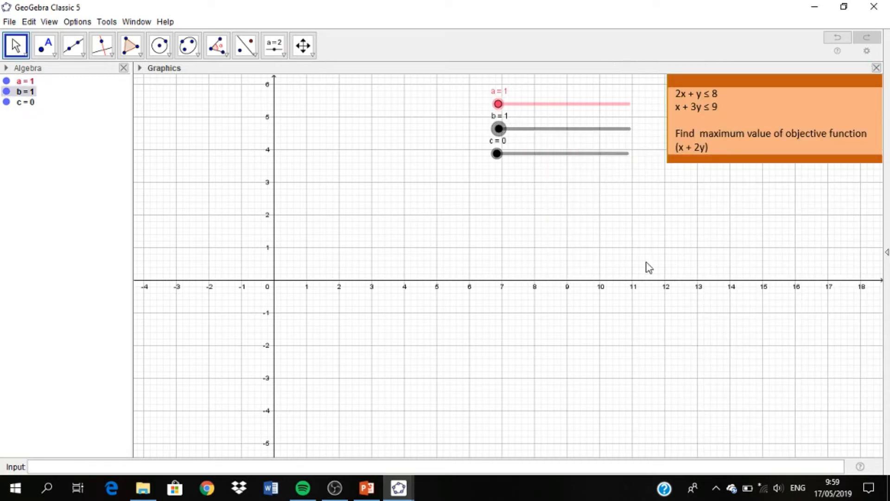
{"action": "left_click", "coordinate": [709, 102]}
{"action": "left_click", "coordinate": [787, 137]}
{"action": "left_click", "coordinate": [498, 153]}
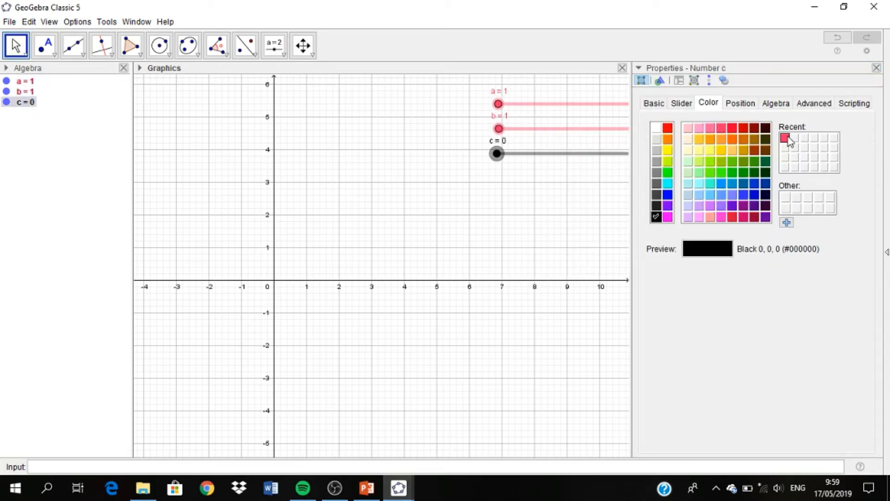
{"action": "left_click", "coordinate": [784, 138]}
{"action": "left_click", "coordinate": [876, 68]}
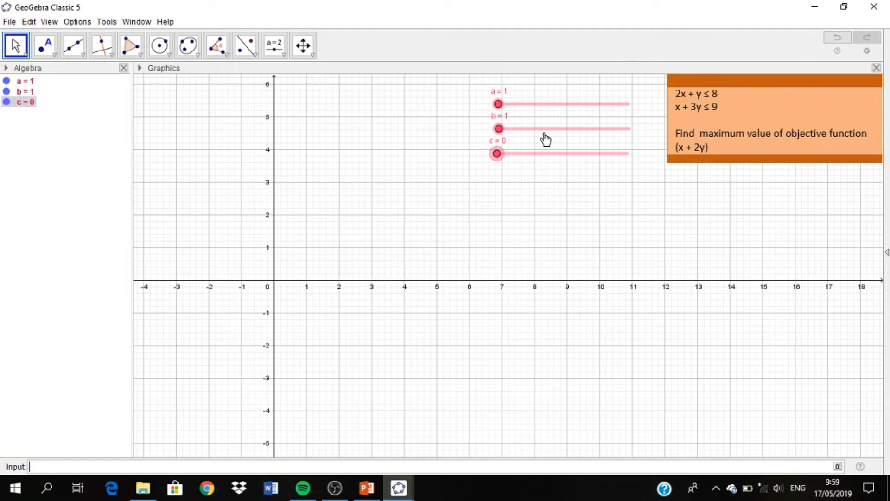
{"action": "left_click_drag", "start_coordinate": [545, 132], "coordinate": [543, 153]}
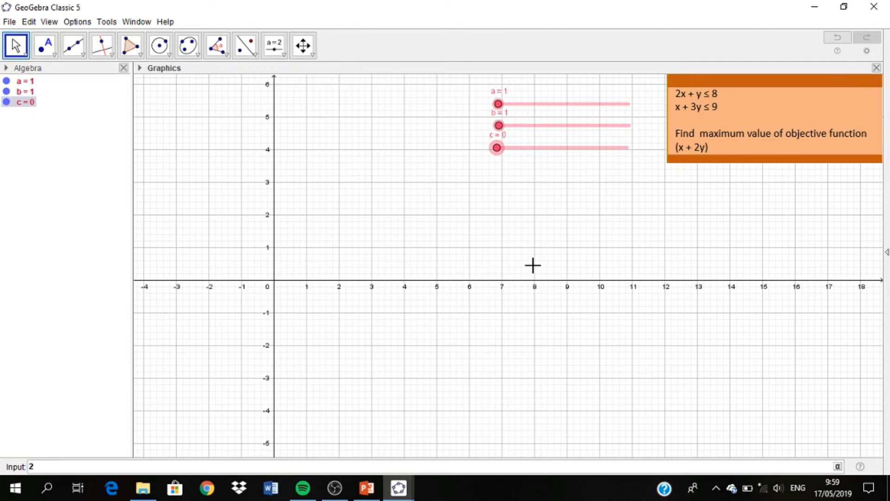
Enter the inequality 2x+y≤8 to shade its region on the graph.
{"action": "type", "text": "+"}
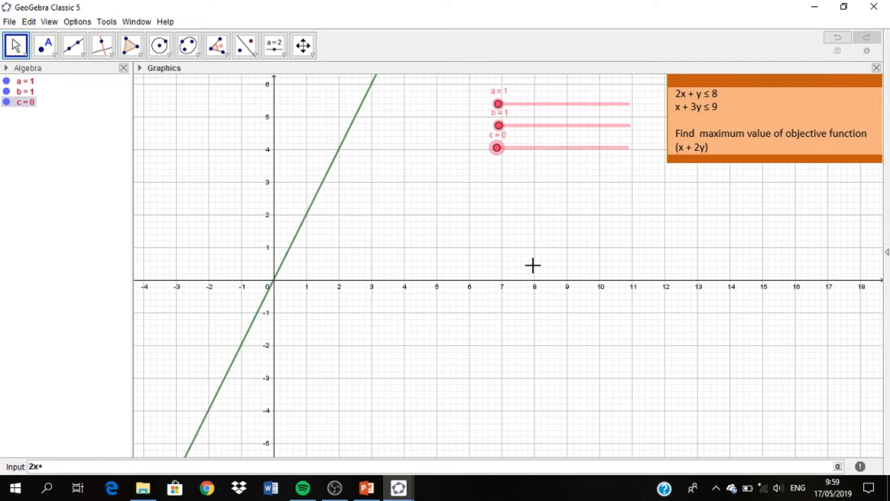
{"action": "type", "text": "y"}
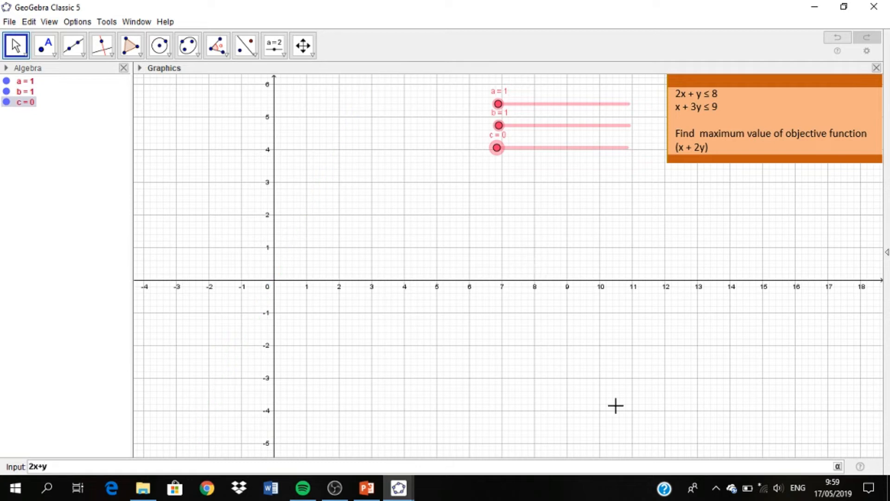
{"action": "left_click", "coordinate": [838, 467]}
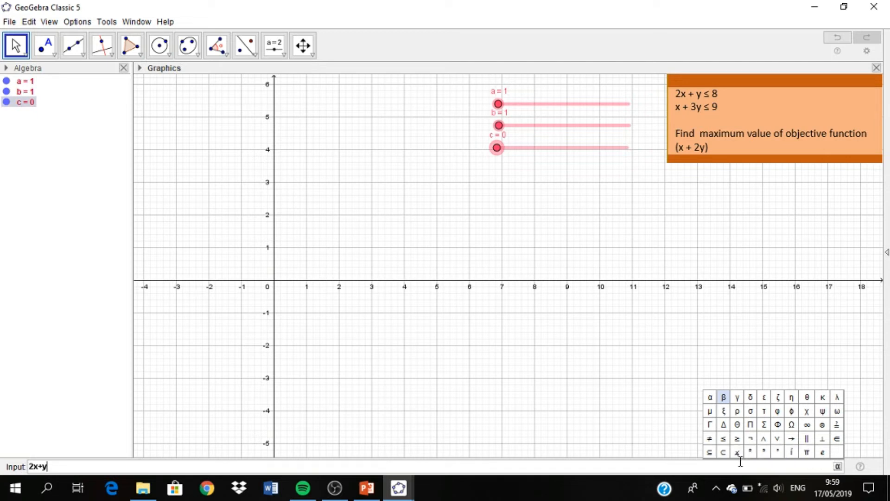
{"action": "left_click", "coordinate": [724, 438]}
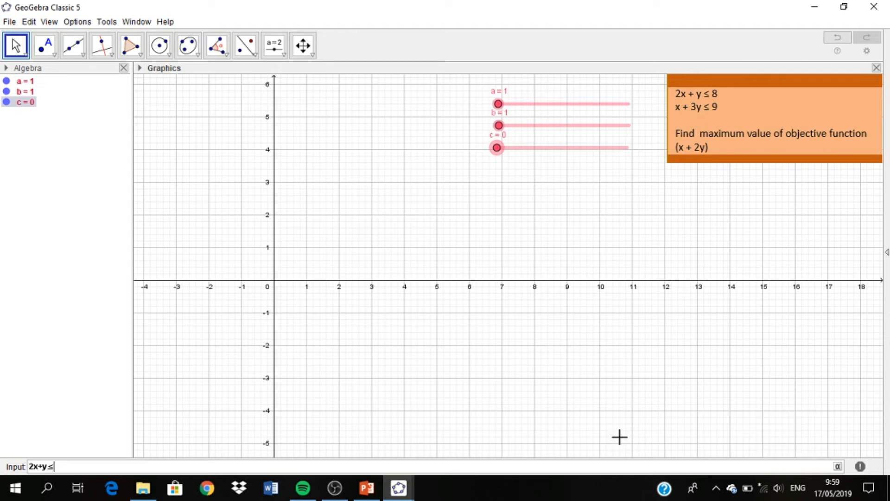
{"action": "type", "text": "8"}
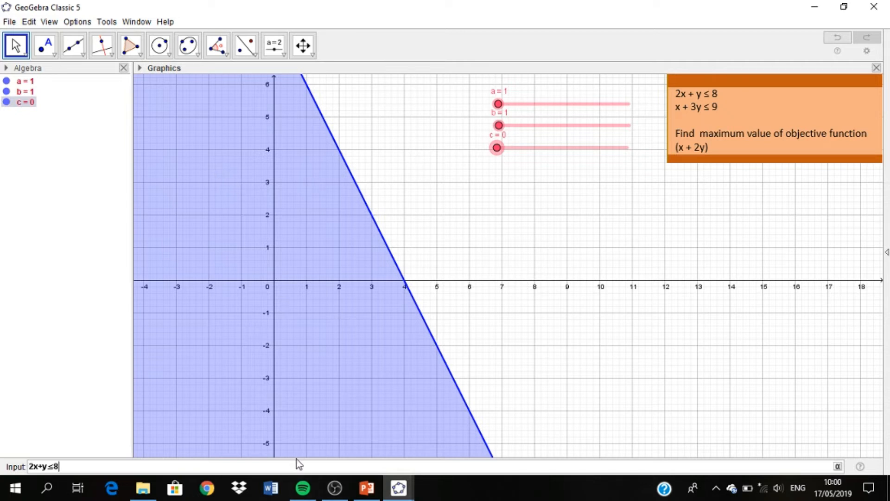
{"action": "key", "text": "Return"}
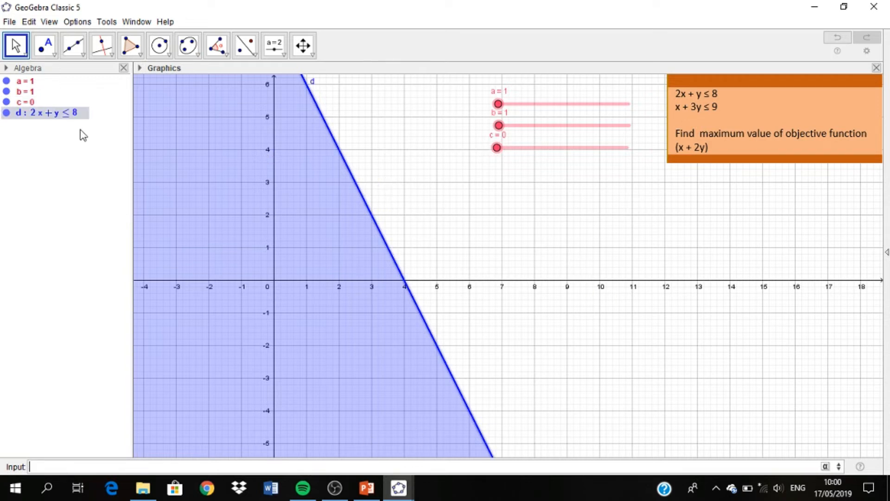
Change the colour of the inequality 2x+y≤8 to the recently used pink-red (255, 51, 102).
{"action": "right_click", "coordinate": [46, 113]}
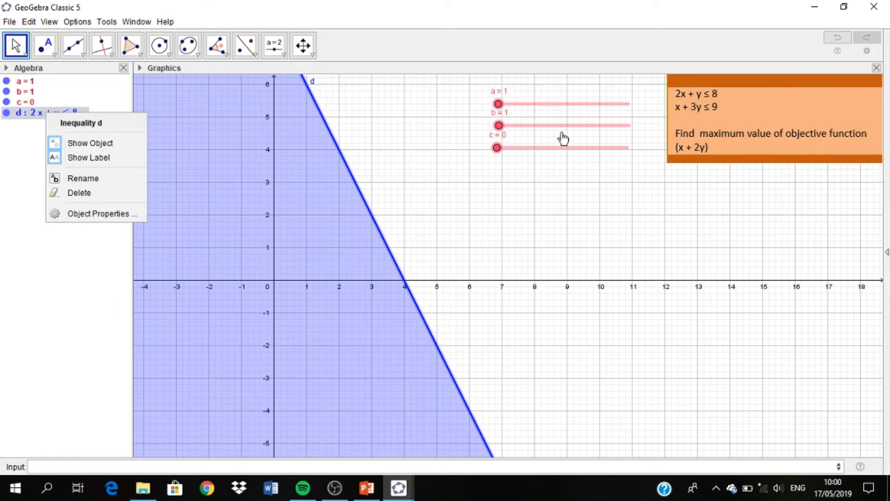
{"action": "left_click", "coordinate": [95, 215]}
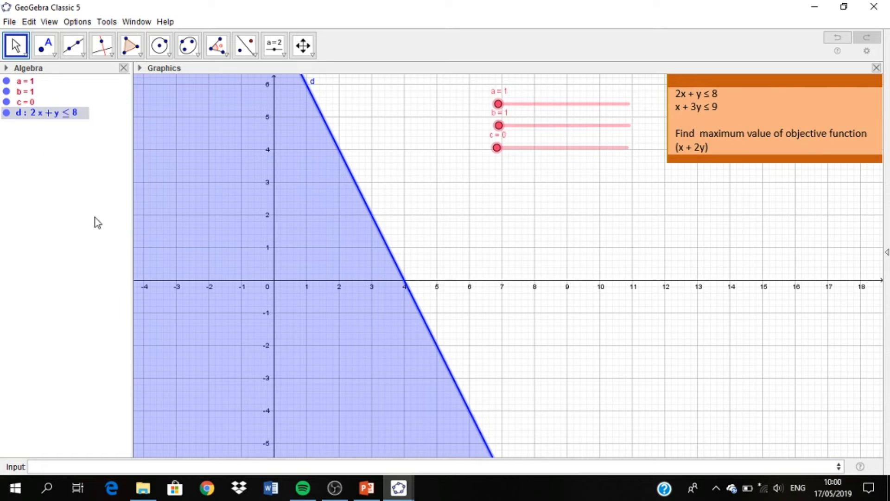
{"action": "left_click", "coordinate": [788, 139]}
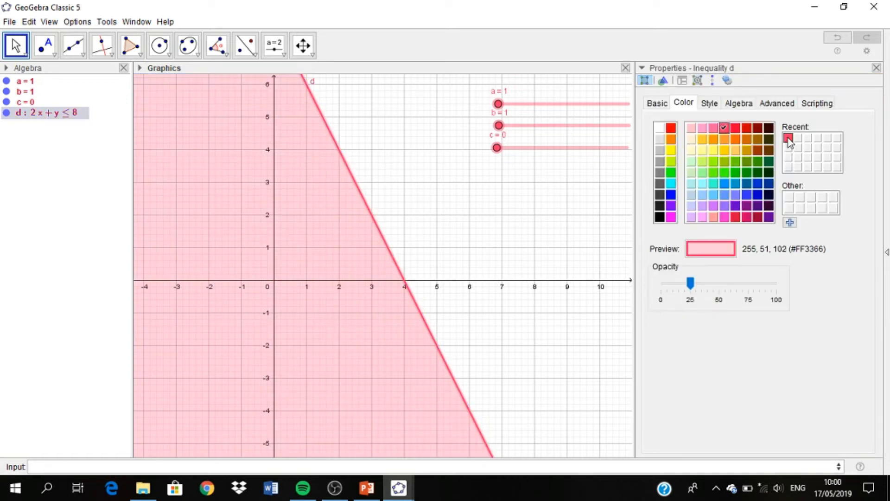
{"action": "left_click", "coordinate": [876, 68]}
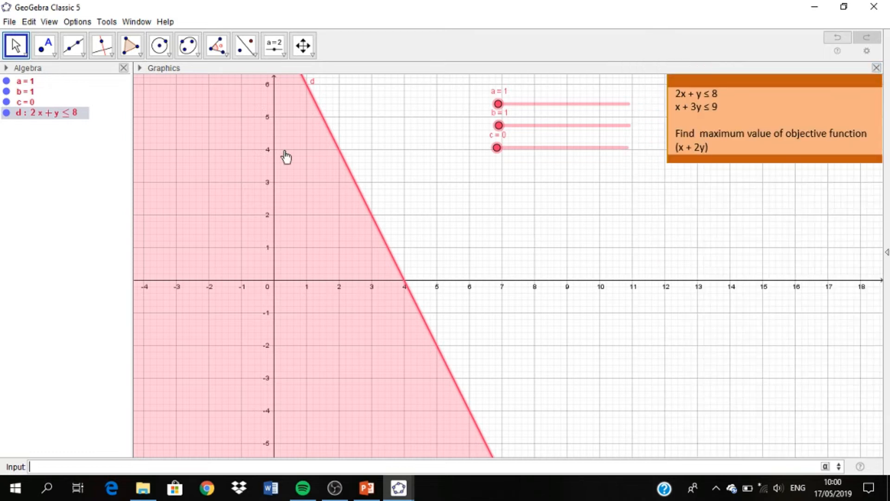
{"action": "left_click", "coordinate": [486, 206]}
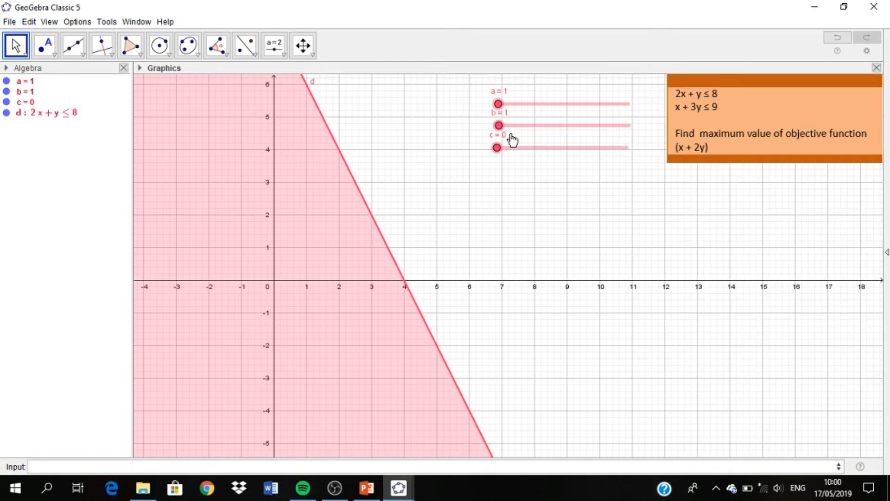
Create number slider e from 1 to 10 with increment 1 and align it directly below slider c.
{"action": "left_click", "coordinate": [274, 45]}
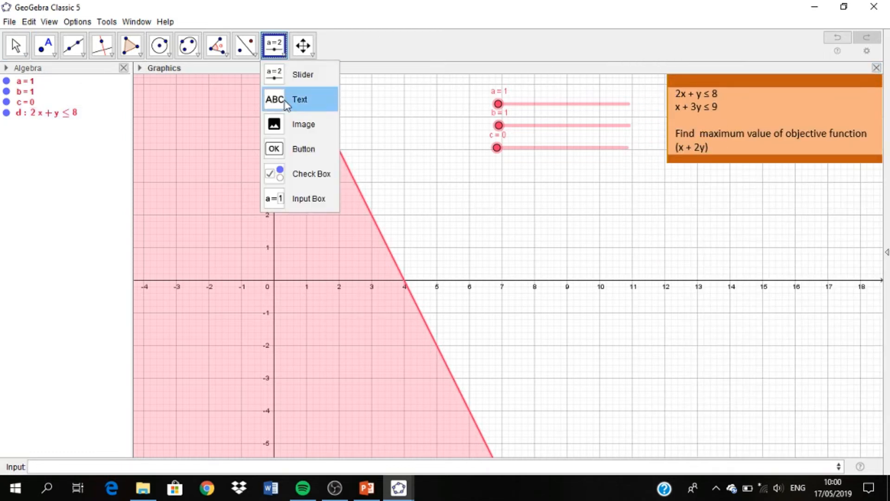
{"action": "left_click", "coordinate": [584, 180]}
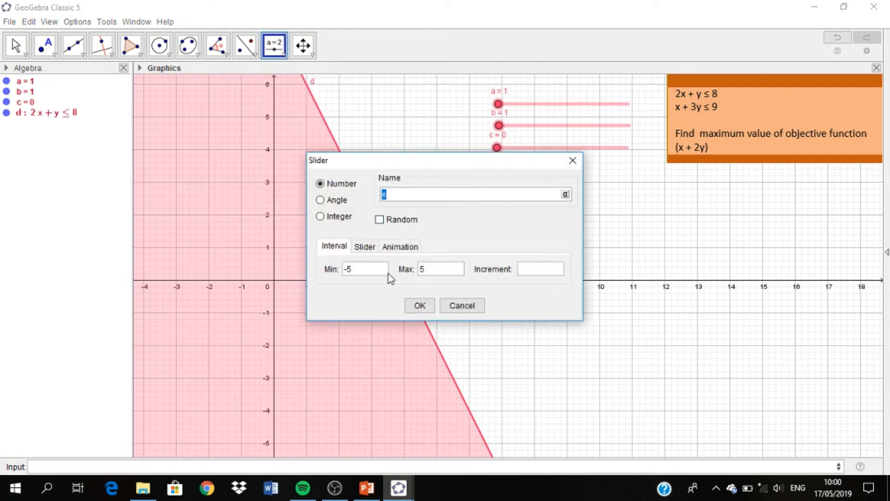
{"action": "left_click", "coordinate": [381, 274]}
{"action": "type", "text": "1"}
{"action": "left_click", "coordinate": [439, 273]}
{"action": "key", "text": "BackSpace"}
{"action": "type", "text": "10"}
{"action": "left_click", "coordinate": [425, 307]}
{"action": "left_click_drag", "start_coordinate": [607, 181], "coordinate": [525, 176]}
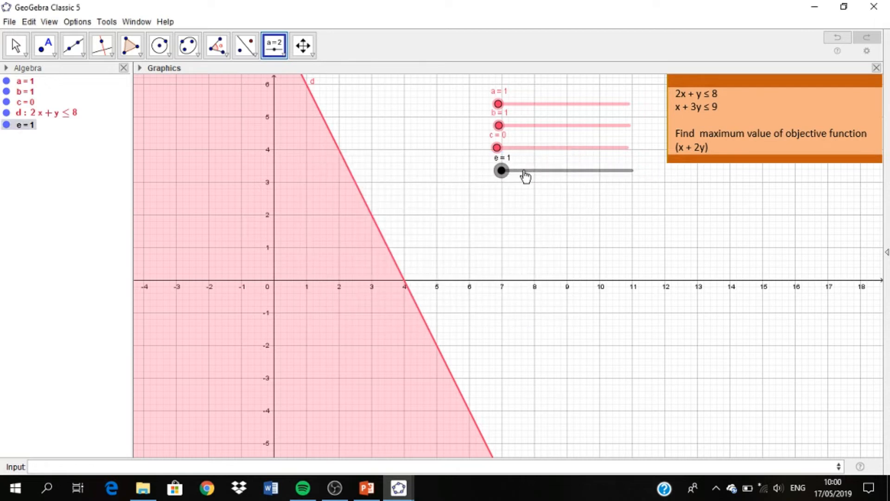
Create number slider f from 1 to 10 with increment 1 and place it below slider e.
{"action": "left_click", "coordinate": [275, 46]}
{"action": "left_click", "coordinate": [283, 71]}
{"action": "double_click", "coordinate": [371, 268]}
{"action": "type", "text": "1"}
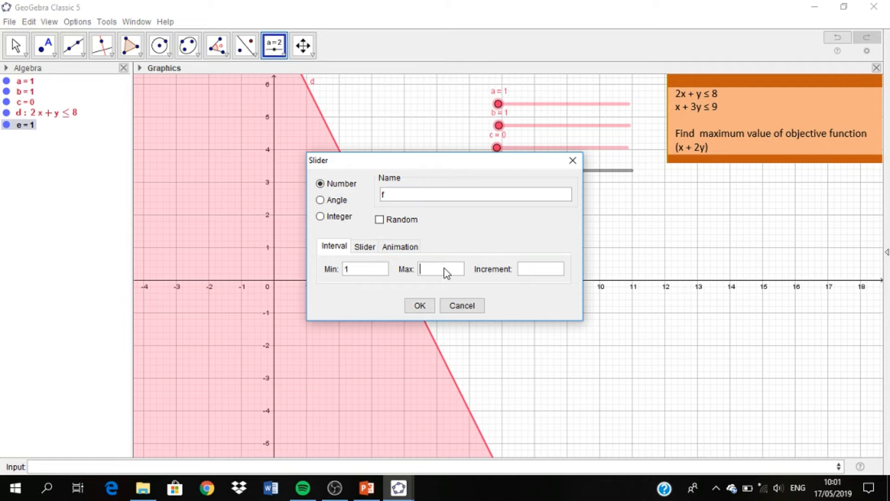
{"action": "type", "text": "10"}
{"action": "left_click", "coordinate": [548, 272]}
{"action": "type", "text": "1"}
{"action": "left_click", "coordinate": [426, 307]}
{"action": "left_click_drag", "start_coordinate": [596, 199], "coordinate": [543, 202]}
Create number slider g with minimum 0 and increment 1 and align it directly below slider f.
{"action": "left_click", "coordinate": [528, 229]}
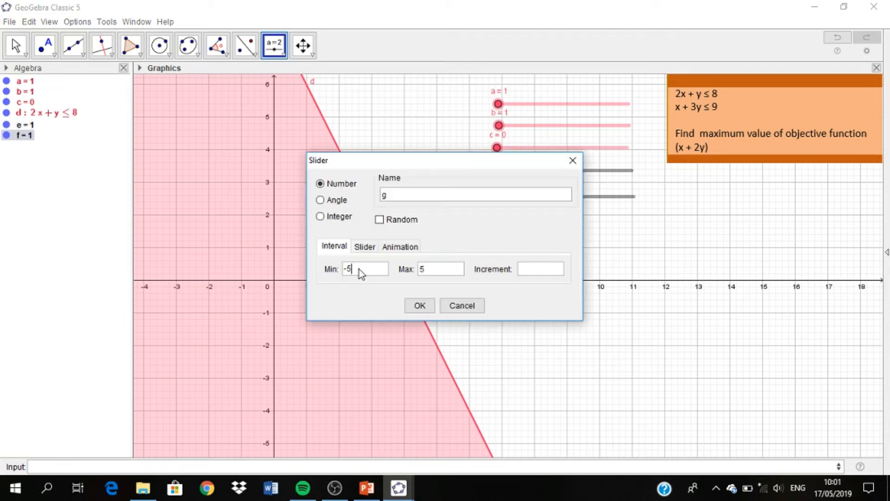
{"action": "type", "text": "0"}
{"action": "left_click", "coordinate": [453, 268]}
{"action": "key", "text": "BackSpace"}
{"action": "left_click", "coordinate": [533, 277]}
{"action": "type", "text": "1"}
{"action": "left_click", "coordinate": [434, 303]}
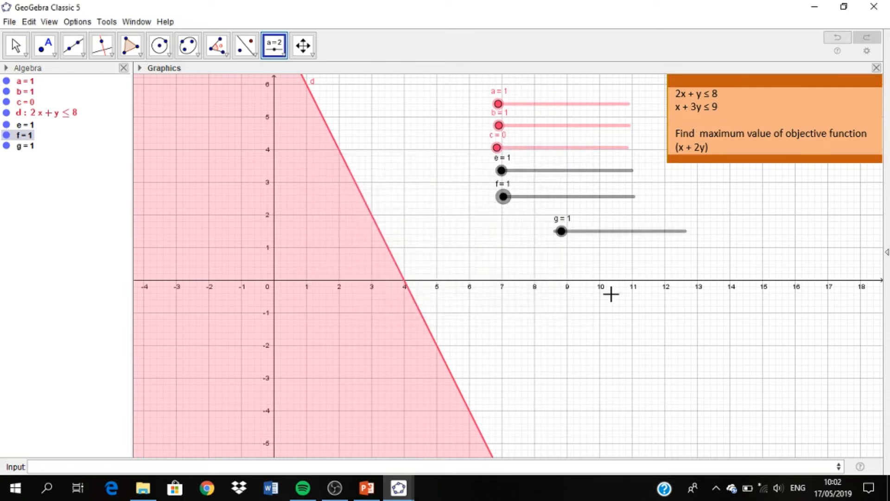
{"action": "left_click_drag", "start_coordinate": [623, 232], "coordinate": [572, 224]}
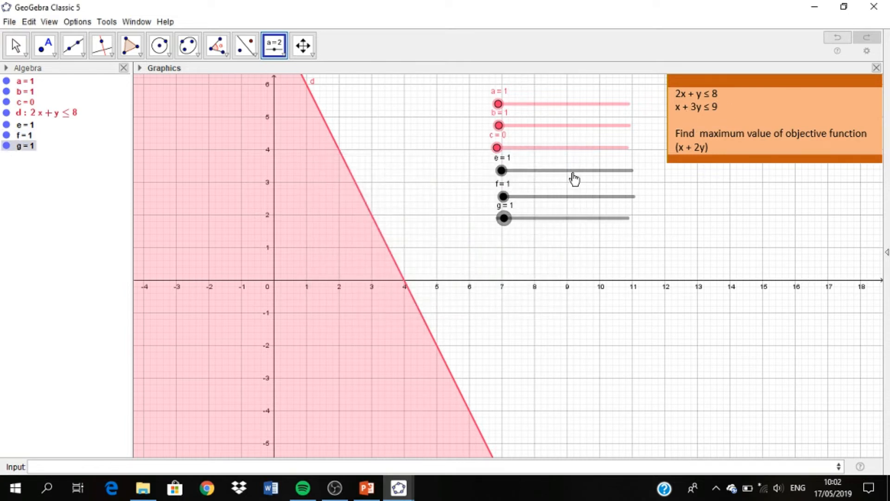
Change the colour of slider e to dark blue (0, 51, 153).
{"action": "right_click", "coordinate": [571, 171]}
{"action": "left_click", "coordinate": [614, 314]}
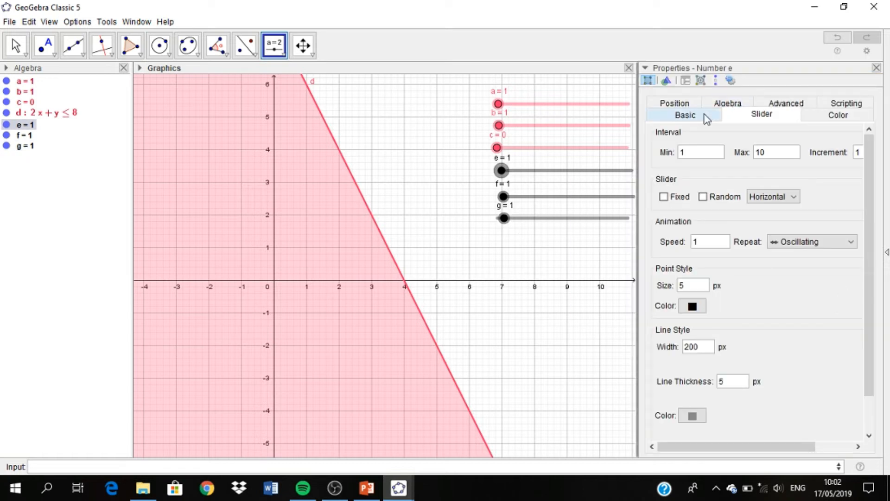
{"action": "left_click", "coordinate": [672, 115]}
{"action": "left_click", "coordinate": [837, 116]}
{"action": "left_click", "coordinate": [772, 195]}
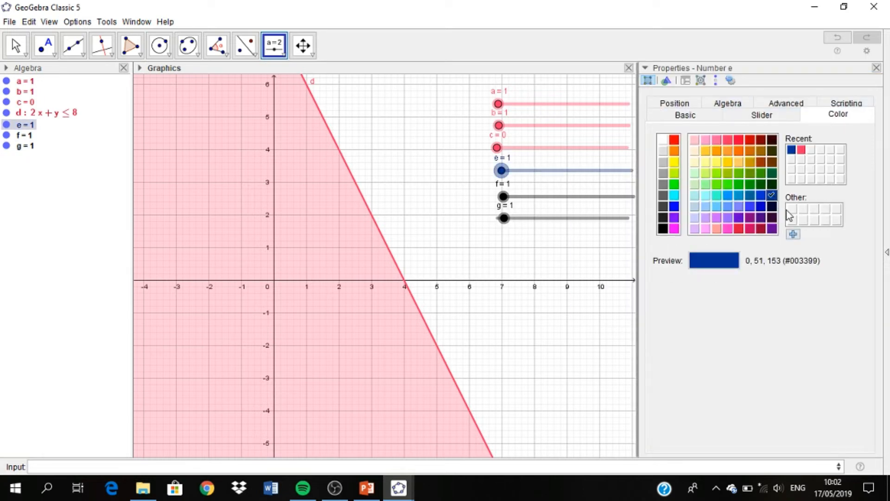
{"action": "left_click", "coordinate": [548, 172]}
{"action": "left_click", "coordinate": [572, 160]}
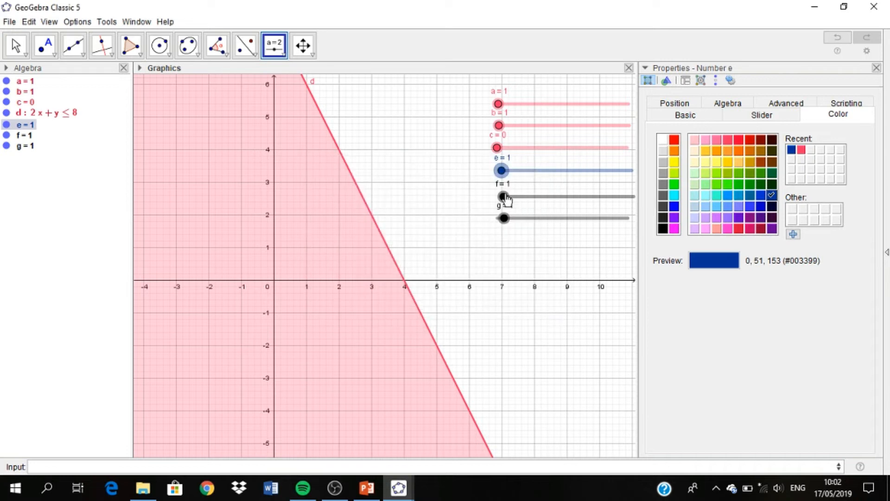
{"action": "left_click", "coordinate": [505, 199]}
{"action": "left_click", "coordinate": [572, 160]}
{"action": "left_click", "coordinate": [613, 201]}
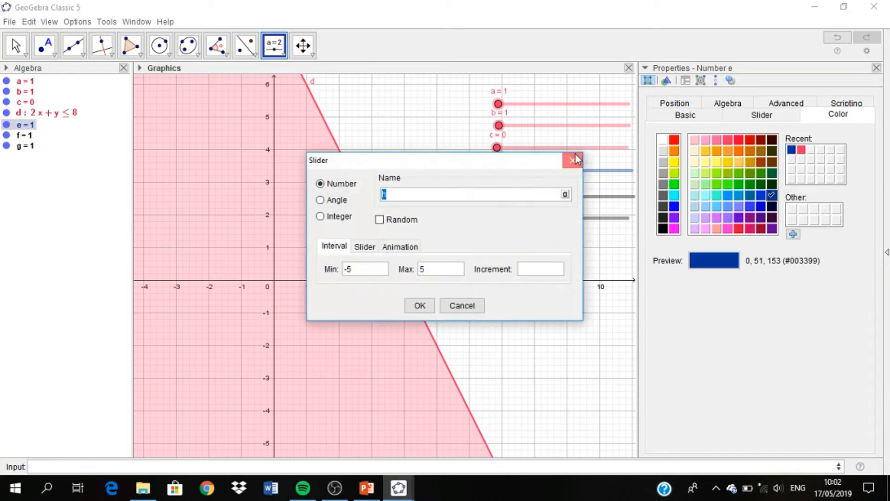
{"action": "left_click", "coordinate": [575, 156]}
Give sliders f and g the same dark blue colour (0, 51, 153) as slider e.
{"action": "key", "text": "Escape"}
{"action": "right_click", "coordinate": [604, 202]}
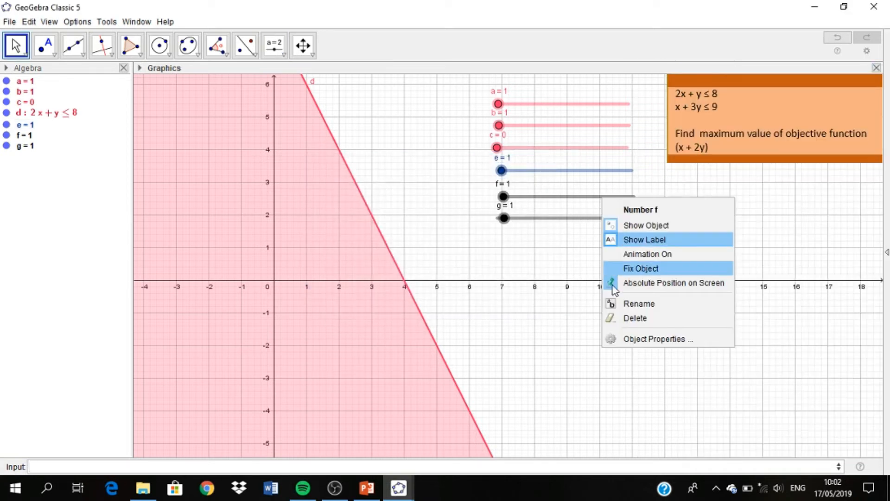
{"action": "left_click", "coordinate": [617, 338]}
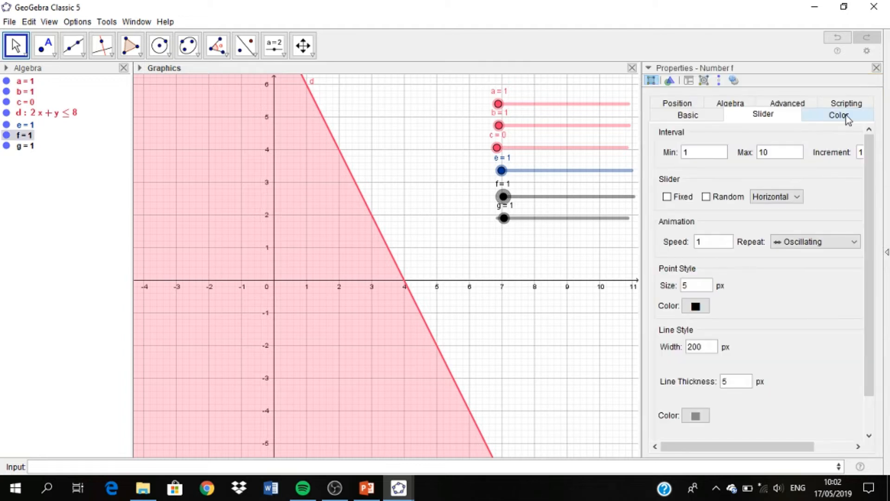
{"action": "left_click", "coordinate": [847, 118]}
{"action": "left_click", "coordinate": [795, 149]}
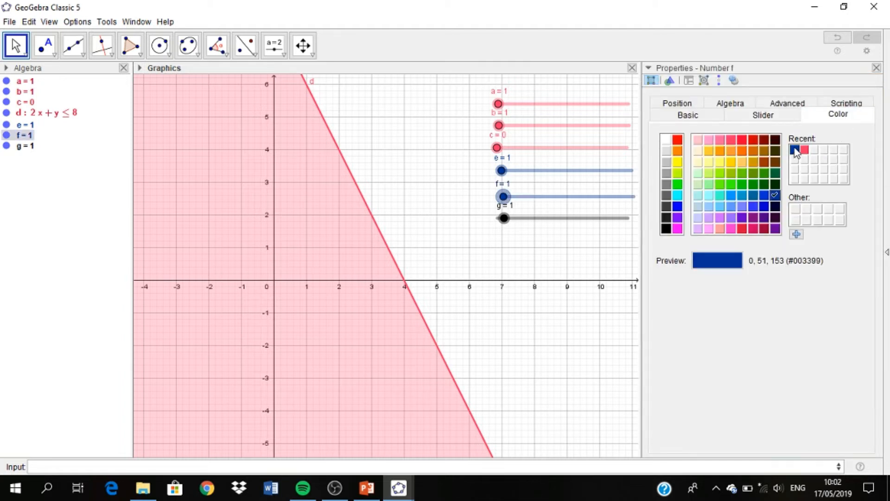
{"action": "left_click", "coordinate": [622, 218]}
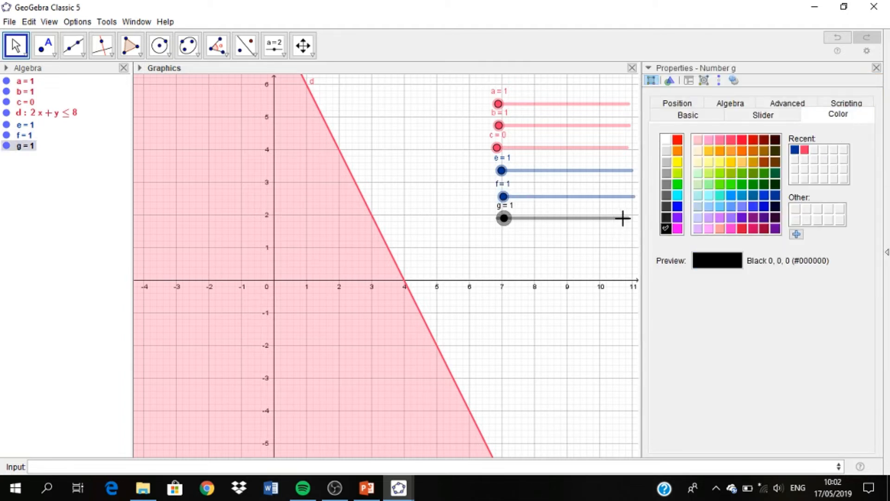
{"action": "left_click", "coordinate": [795, 149]}
{"action": "left_click", "coordinate": [877, 68]}
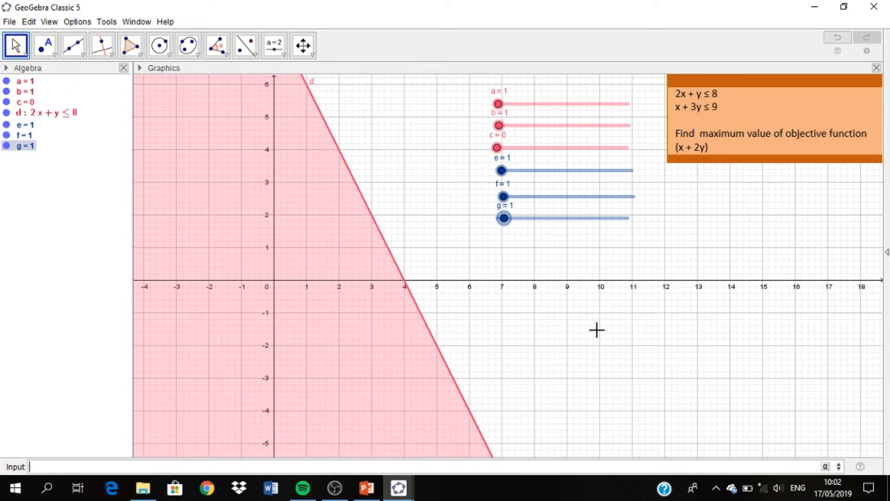
Enter the inequality x+3y≤9 to shade its region, and set slider g to 7.
{"action": "type", "text": "x+"}
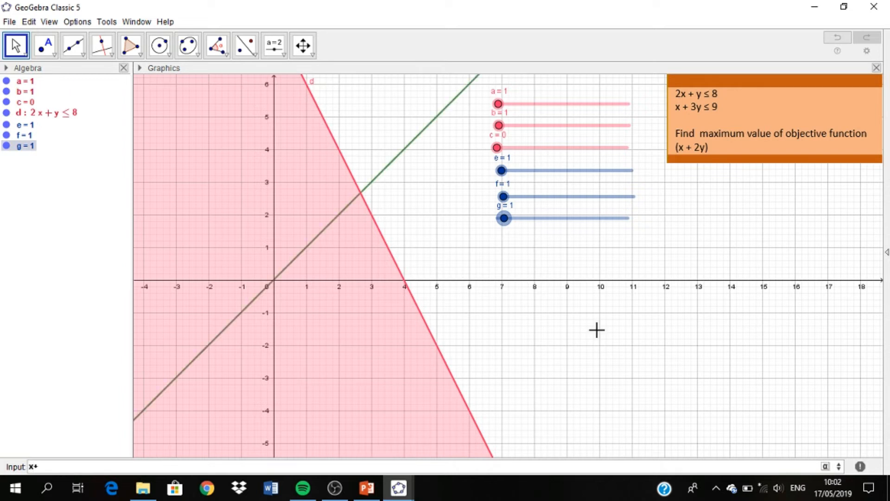
{"action": "type", "text": "3y"}
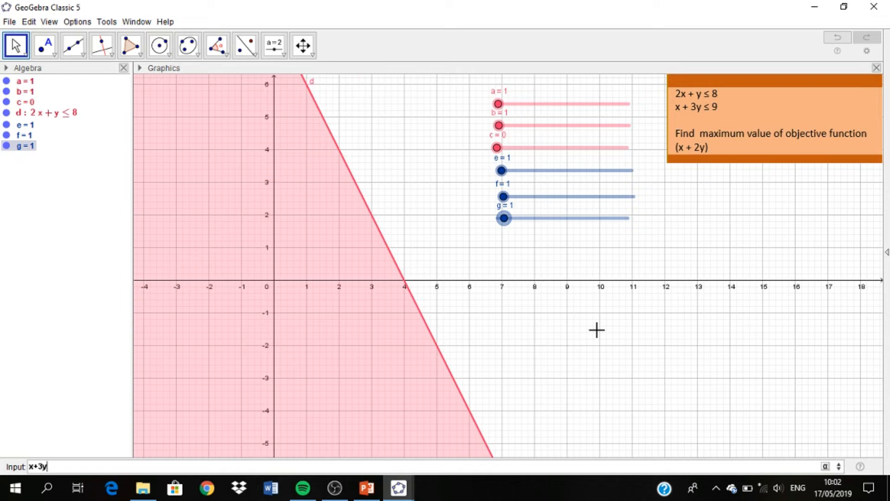
{"action": "left_click", "coordinate": [827, 467]}
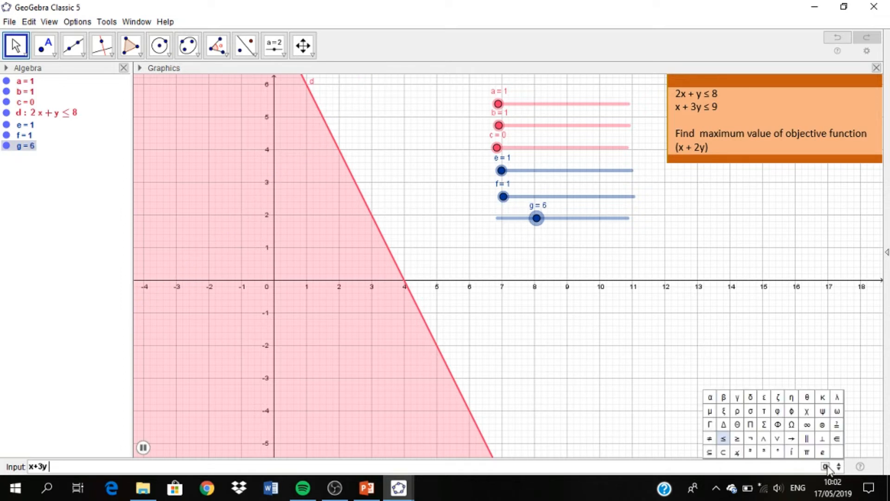
{"action": "left_click", "coordinate": [731, 438]}
{"action": "type", "text": "9"}
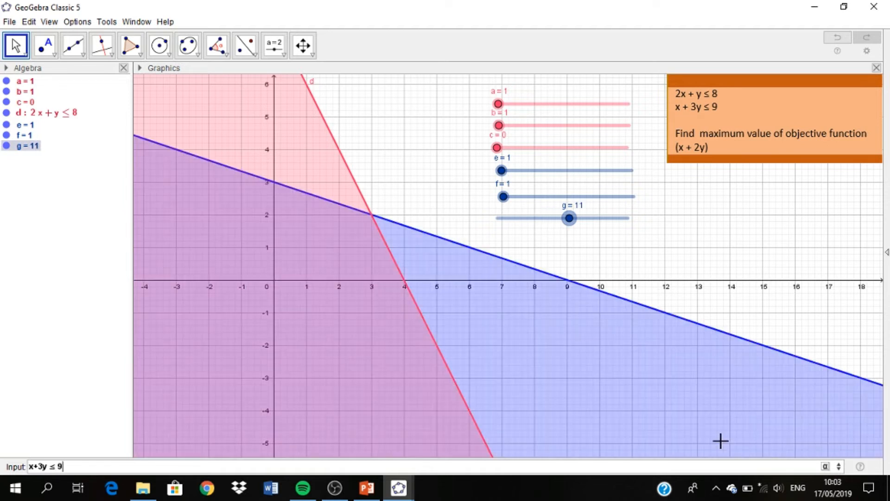
{"action": "key", "text": "Return"}
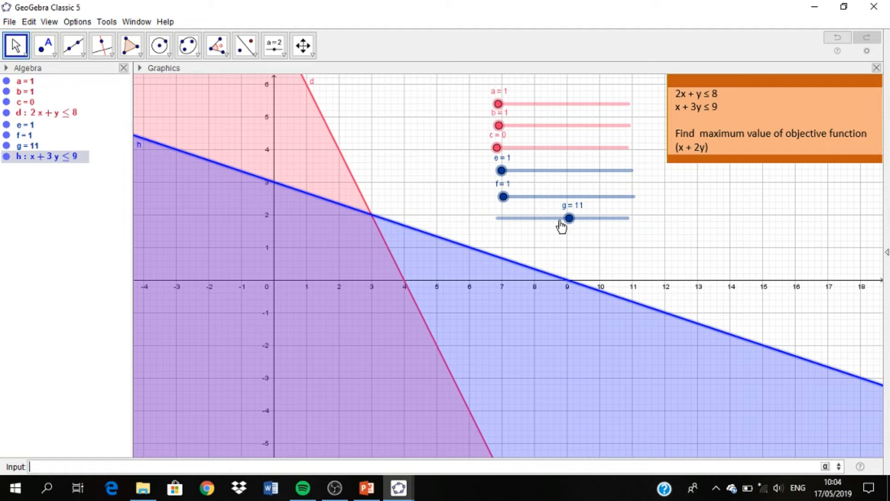
{"action": "left_click_drag", "start_coordinate": [569, 217], "coordinate": [543, 218]}
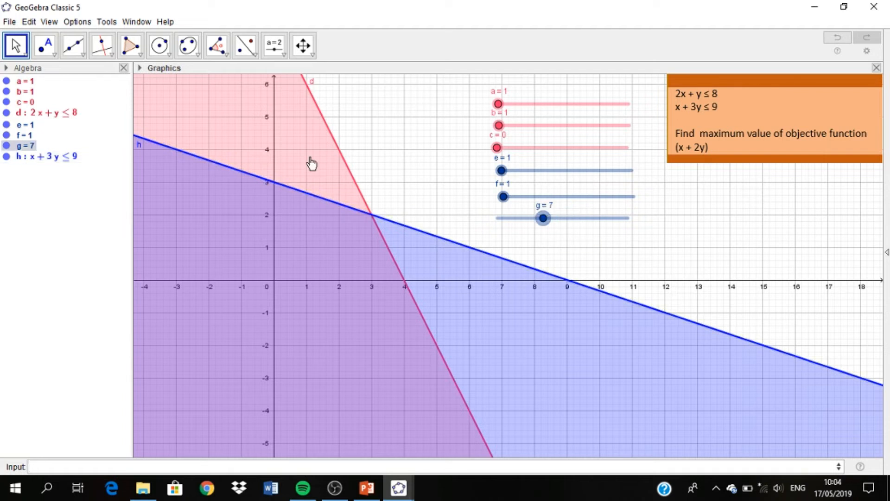
Rename the inequality 2x+y≤8 as P1.
{"action": "left_click", "coordinate": [85, 122]}
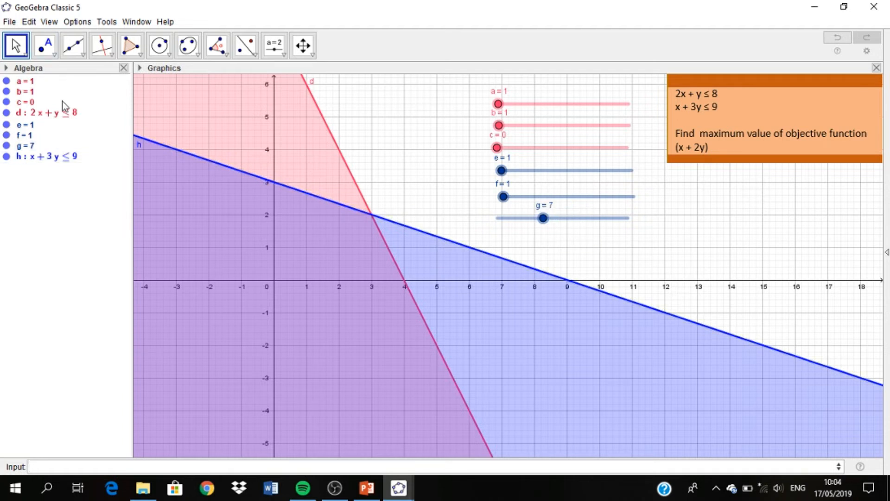
{"action": "right_click", "coordinate": [60, 115]}
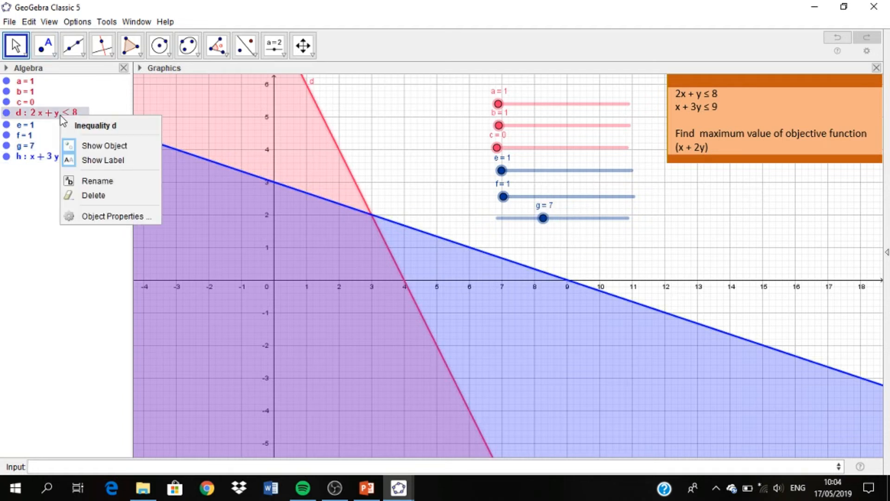
{"action": "left_click", "coordinate": [93, 181]}
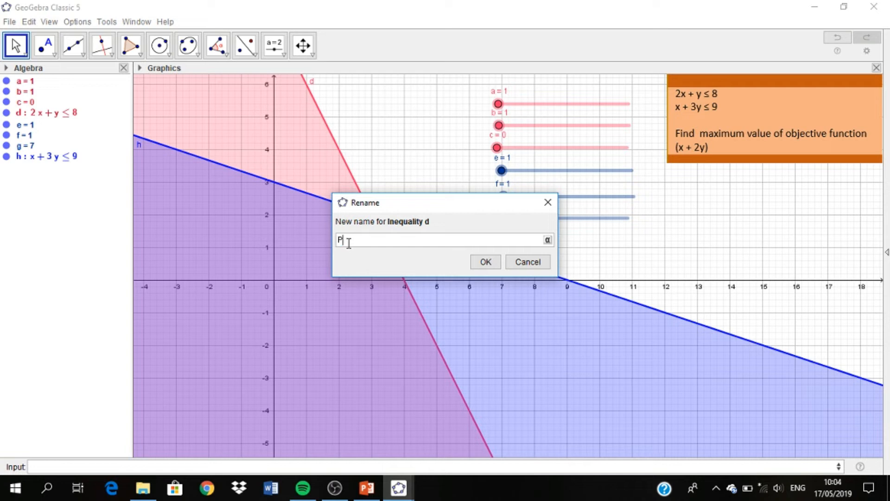
{"action": "type", "text": "1"}
{"action": "left_click", "coordinate": [493, 264]}
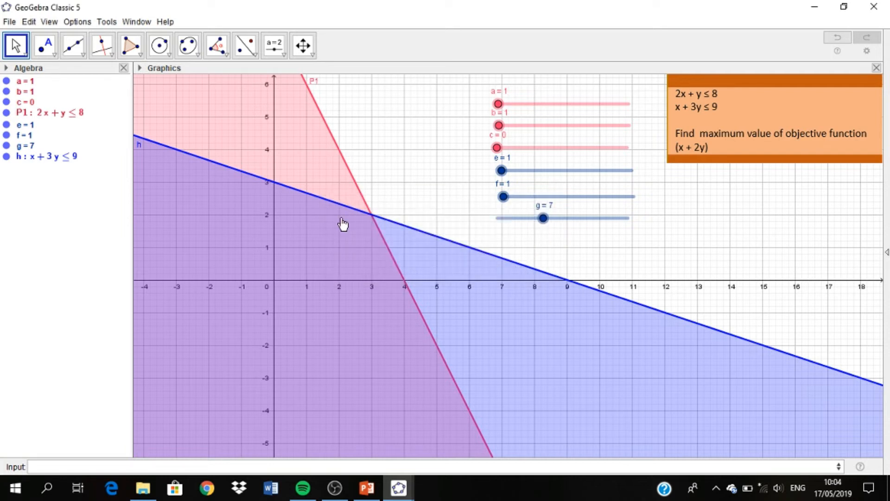
Rename the inequality x+3y≤9 as P2 and move slider g slightly up towards slider f.
{"action": "left_click", "coordinate": [40, 157]}
{"action": "right_click", "coordinate": [40, 157]}
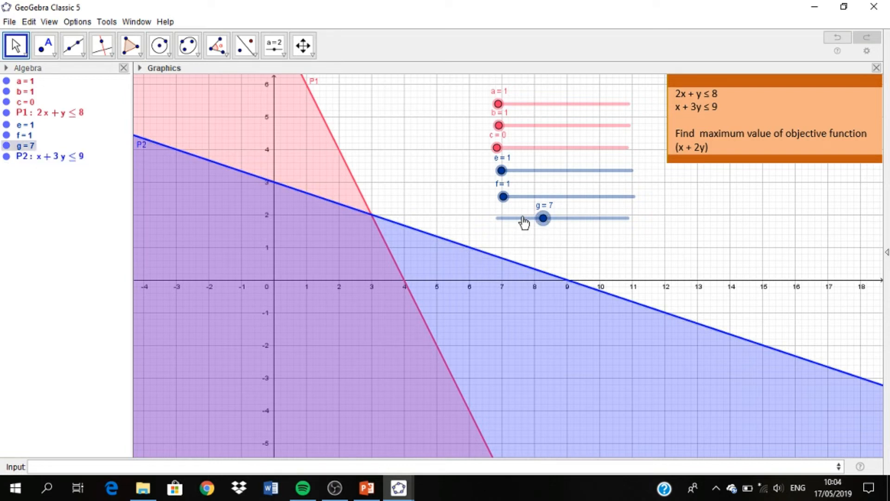
{"action": "left_click_drag", "start_coordinate": [524, 222], "coordinate": [522, 217]}
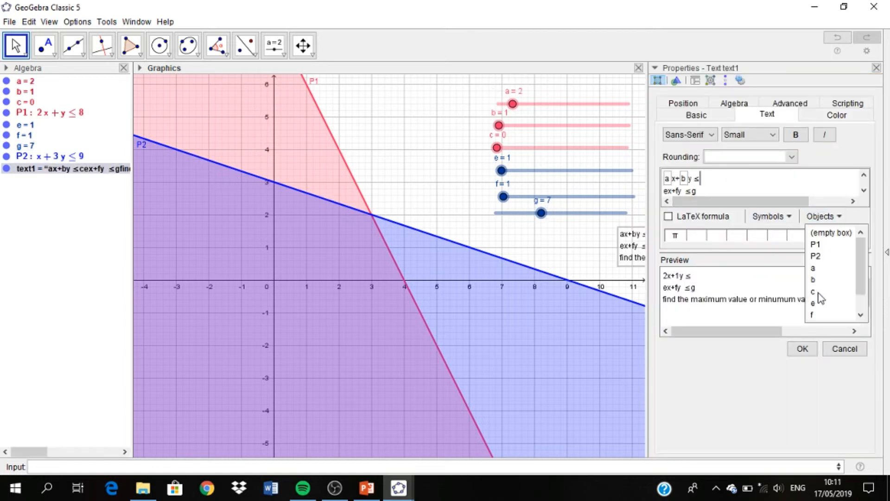
Link c in the text's first inequality and e in its second inequality to the slider objects c and e.
{"action": "left_click", "coordinate": [819, 293]}
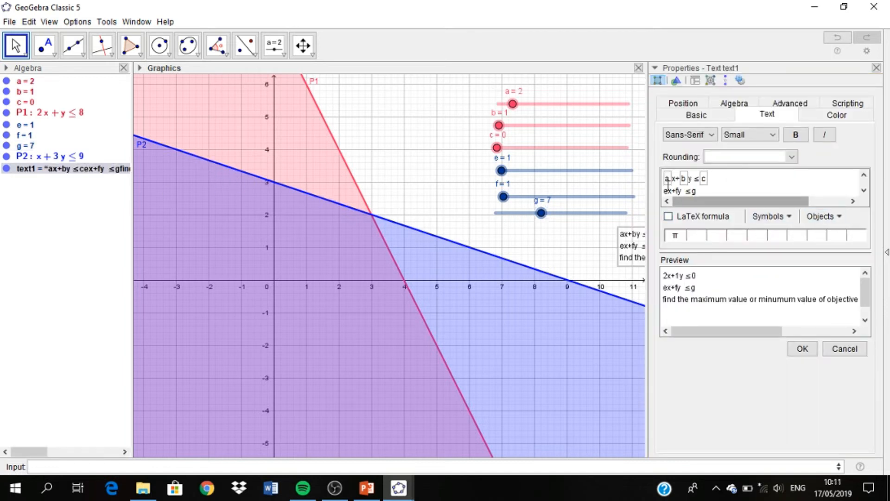
{"action": "left_click", "coordinate": [667, 191]}
{"action": "key", "text": "BackSpace"}
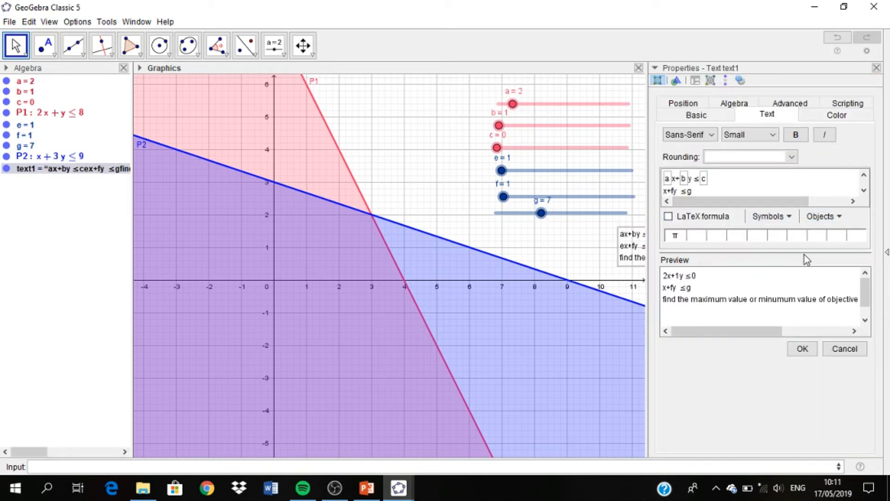
{"action": "left_click", "coordinate": [835, 216]}
{"action": "left_click", "coordinate": [816, 310]}
Link f and g in the text's second inequality to their slider objects, apply the text, and set slider a to 1.
{"action": "left_click", "coordinate": [682, 189]}
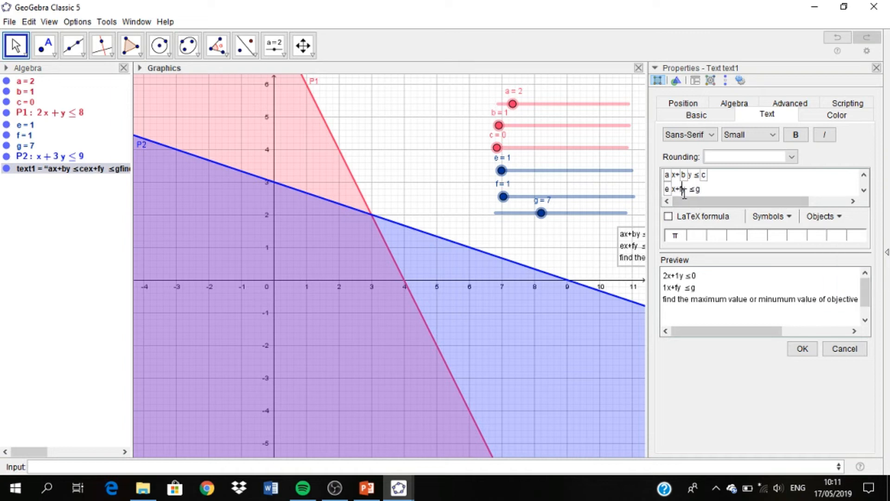
{"action": "key", "text": "BackSpace"}
{"action": "left_click", "coordinate": [823, 217]}
{"action": "left_click", "coordinate": [816, 315]}
{"action": "left_click", "coordinate": [717, 190]}
{"action": "key", "text": "BackSpace"}
{"action": "left_click", "coordinate": [830, 217]}
{"action": "scroll", "coordinate": [832, 274], "scroll_direction": "down", "scroll_amount": 1}
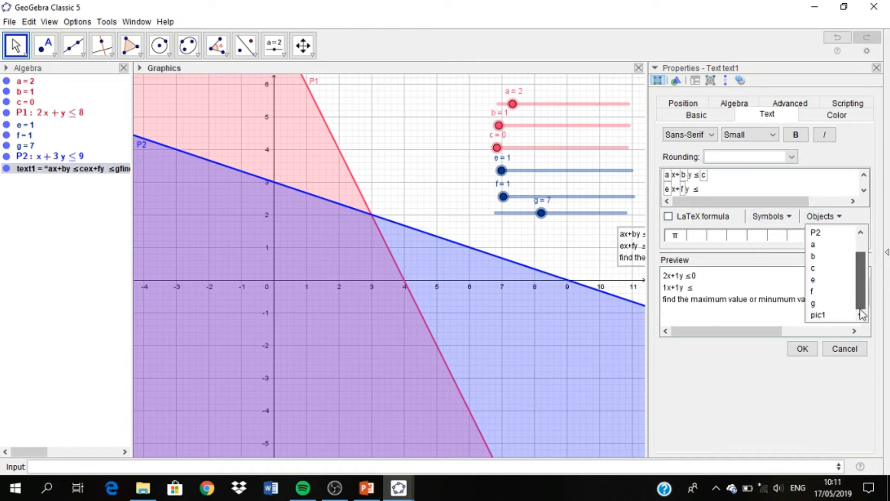
{"action": "left_click", "coordinate": [814, 303]}
{"action": "left_click", "coordinate": [803, 349]}
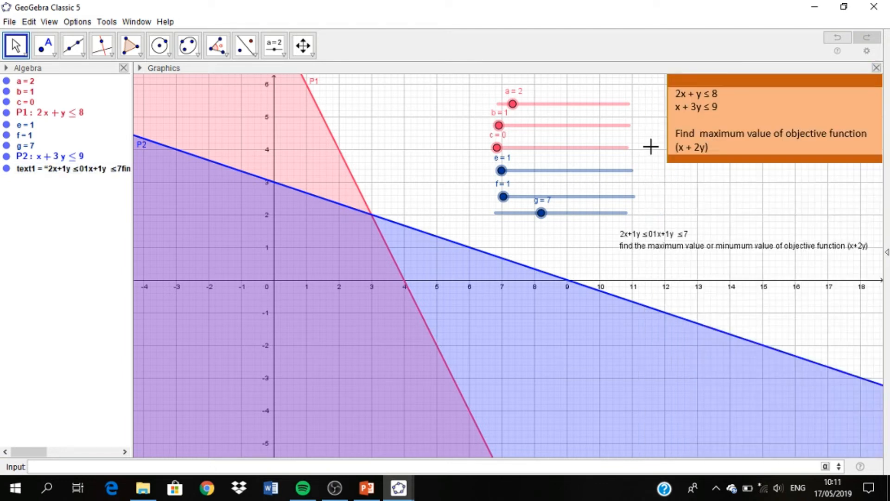
{"action": "left_click", "coordinate": [519, 106]}
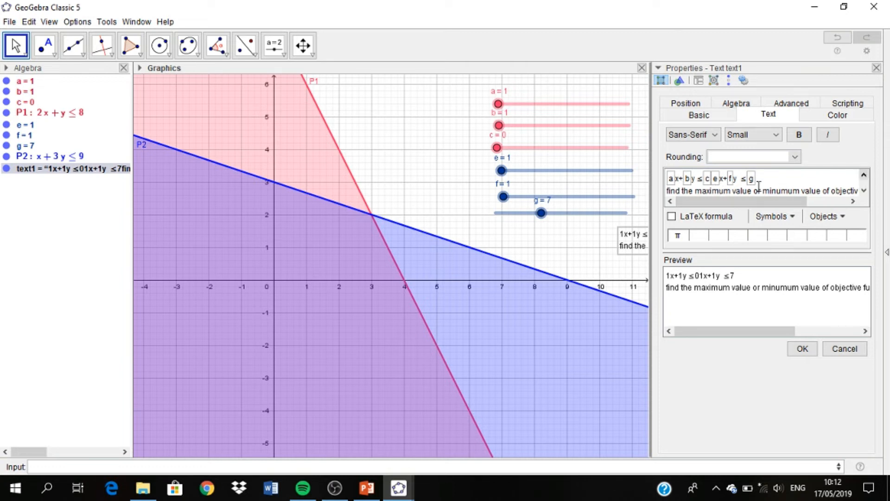
Try to put the text's second inequality on its own line, with the slider object e reinserted before x.
{"action": "left_click", "coordinate": [722, 179]}
{"action": "key", "text": "BackSpace"}
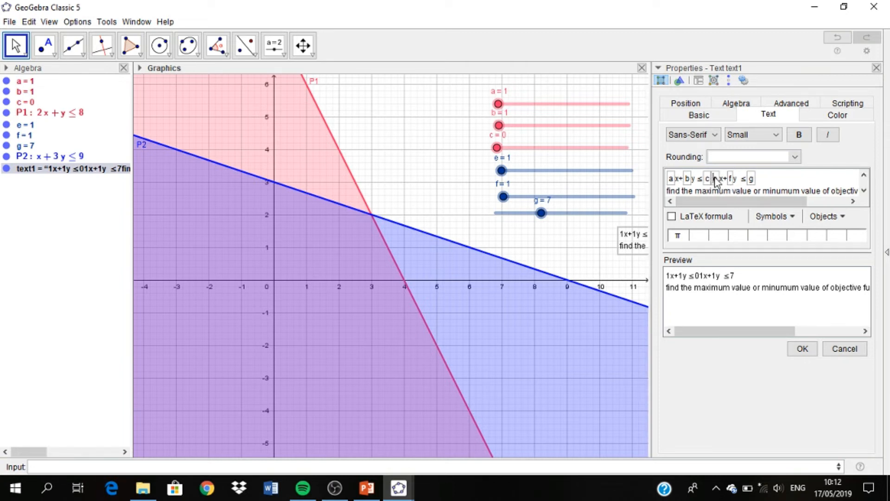
{"action": "type", "text": "e"}
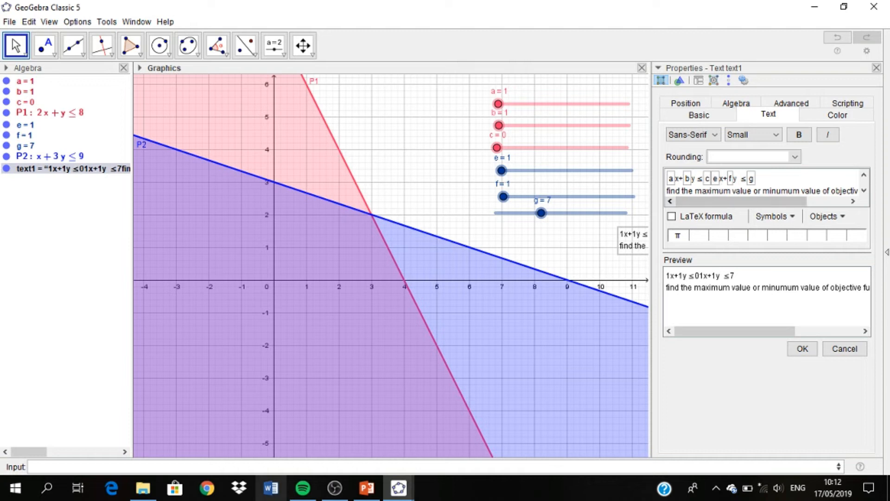
{"action": "key", "text": "Delete"}
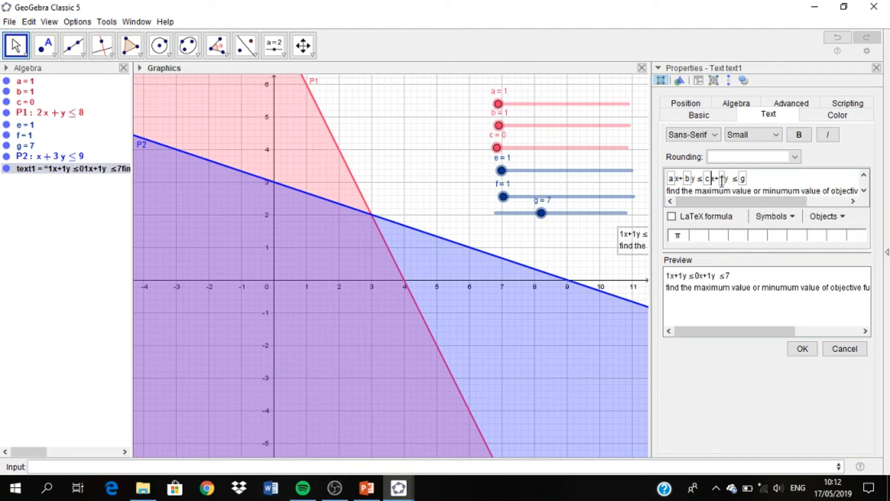
{"action": "key", "text": "Return"}
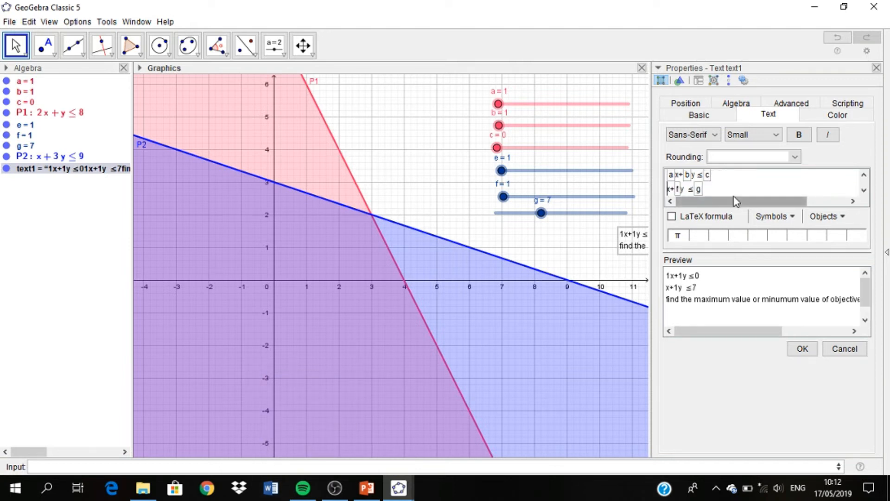
{"action": "left_click", "coordinate": [844, 217]}
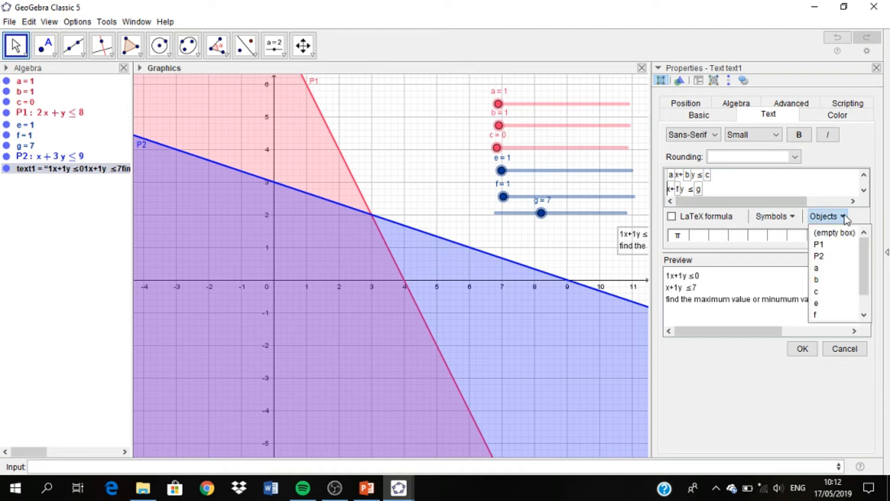
{"action": "left_click", "coordinate": [817, 302]}
{"action": "left_click", "coordinate": [864, 190]}
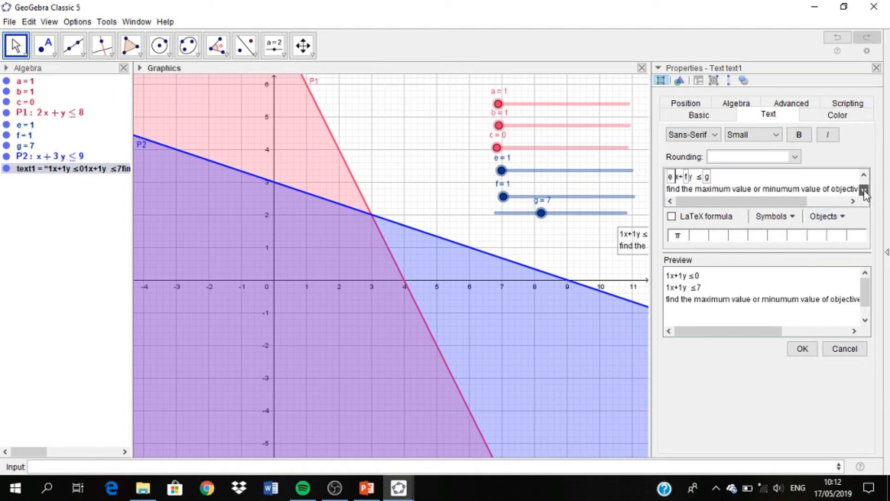
{"action": "left_click", "coordinate": [876, 68]}
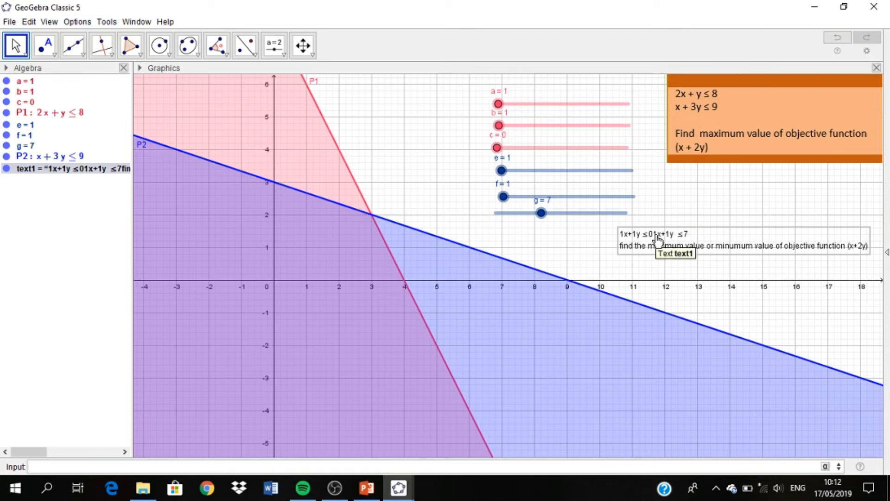
Set slider b to 2 and slider c to 3.
{"action": "left_click", "coordinate": [502, 132]}
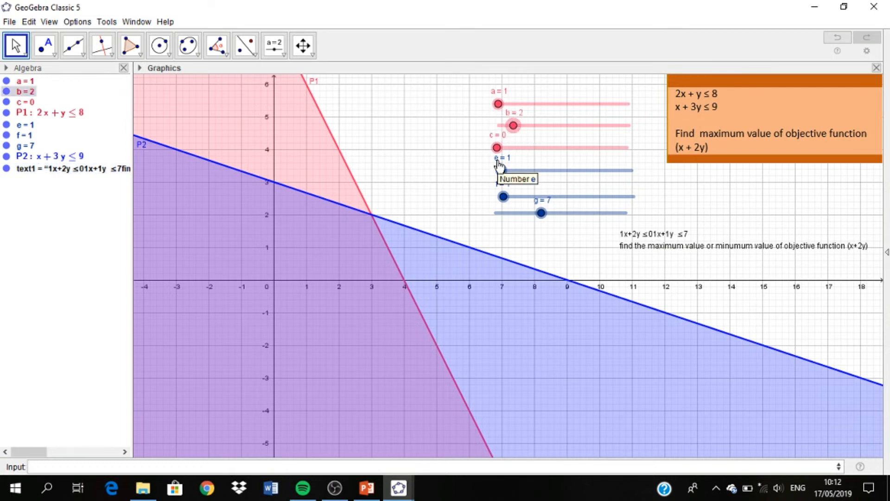
{"action": "left_click_drag", "start_coordinate": [497, 148], "coordinate": [516, 147]}
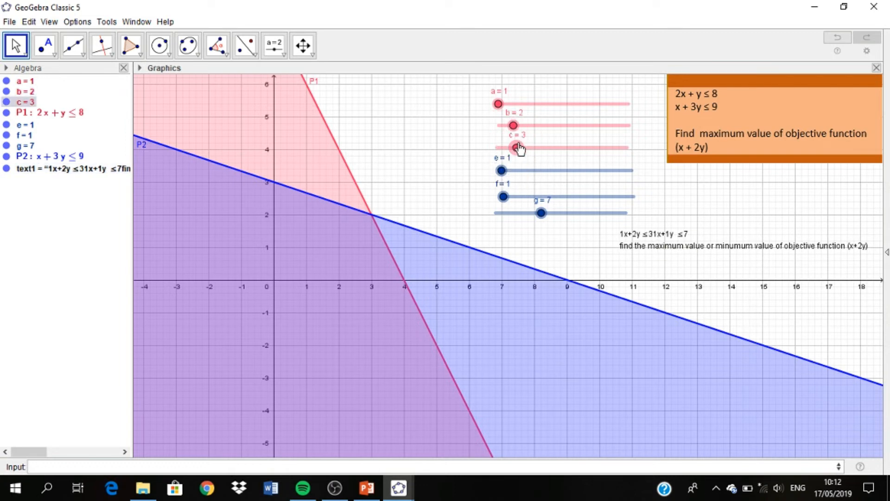
Start the text's second inequality on a new line and re-enter its first term as slider object e followed by x.
{"action": "right_click", "coordinate": [666, 246]}
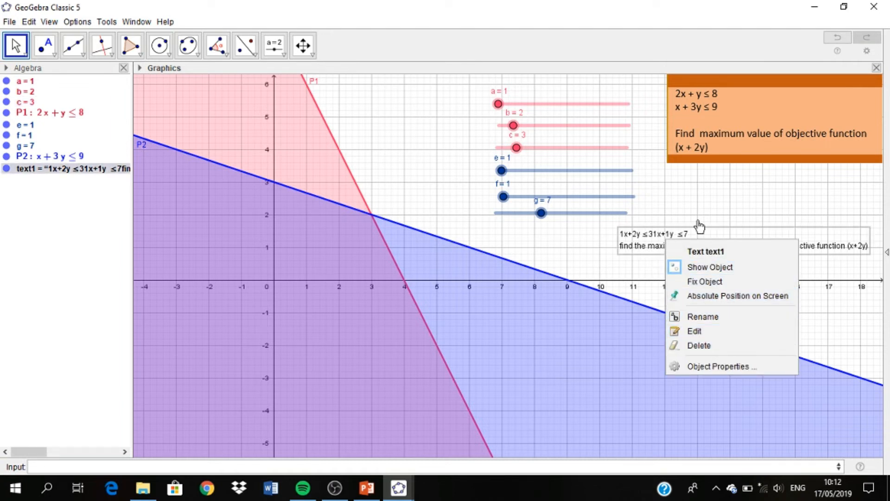
{"action": "left_click", "coordinate": [722, 371]}
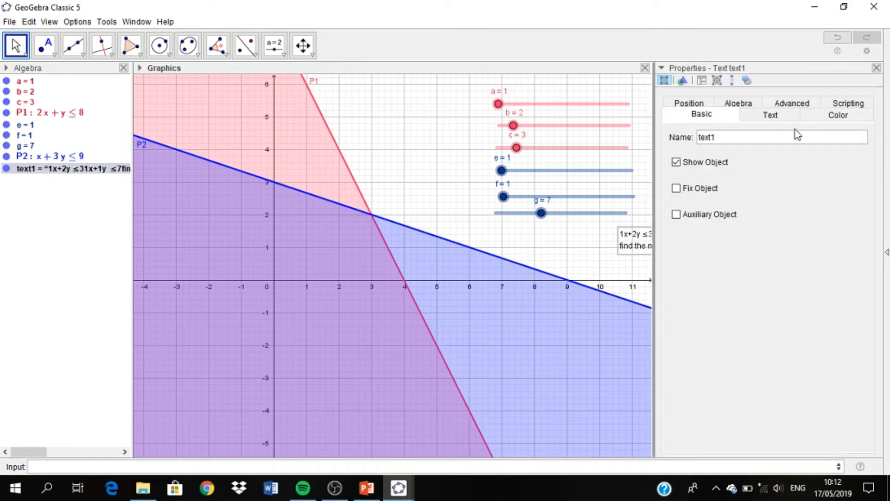
{"action": "left_click", "coordinate": [784, 118]}
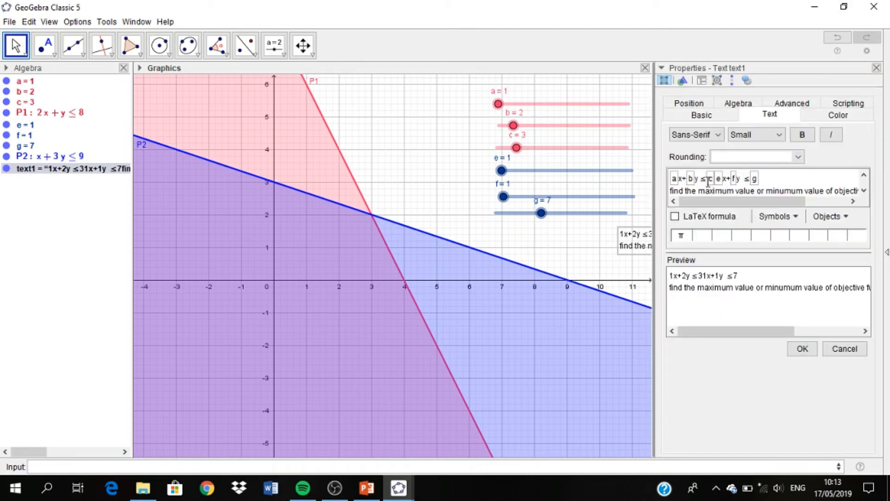
{"action": "left_click", "coordinate": [730, 177]}
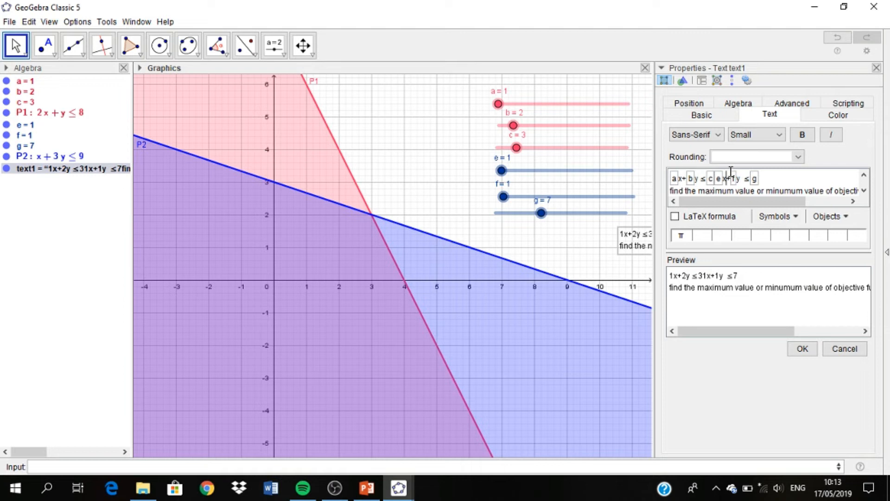
{"action": "key", "text": "Return"}
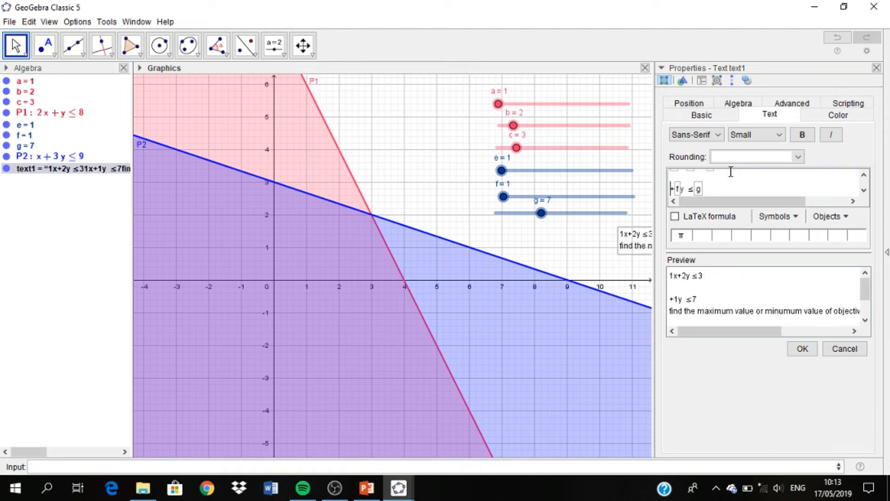
{"action": "left_click", "coordinate": [830, 216]}
{"action": "left_click", "coordinate": [819, 303]}
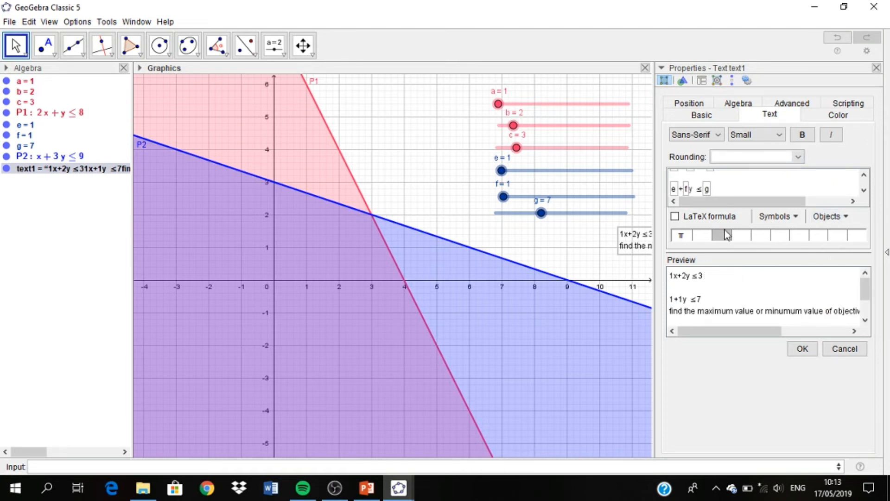
{"action": "type", "text": "x"}
Separate both inequalities and the objective sentence with blank lines, apply the text, and move it just above the x-axis.
{"action": "left_click", "coordinate": [864, 175]}
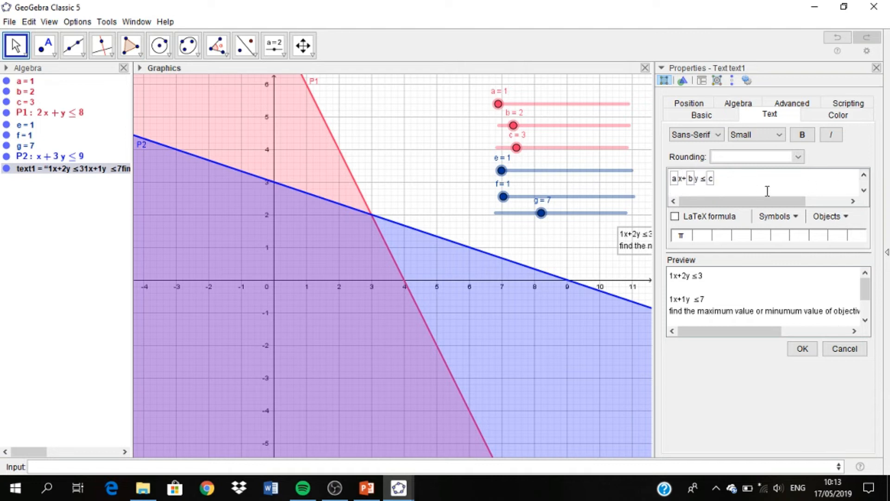
{"action": "left_click", "coordinate": [768, 190]}
{"action": "key", "text": "Return"}
{"action": "left_click", "coordinate": [863, 189]}
{"action": "key", "text": "Return"}
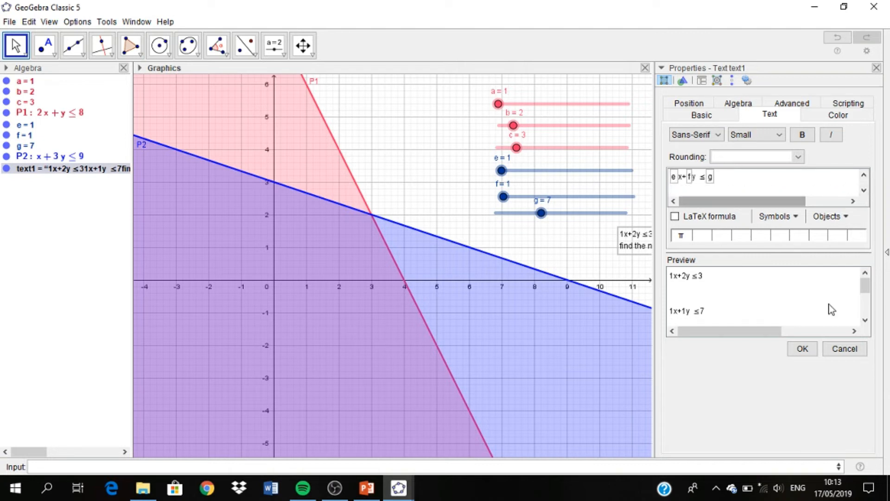
{"action": "left_click", "coordinate": [802, 348]}
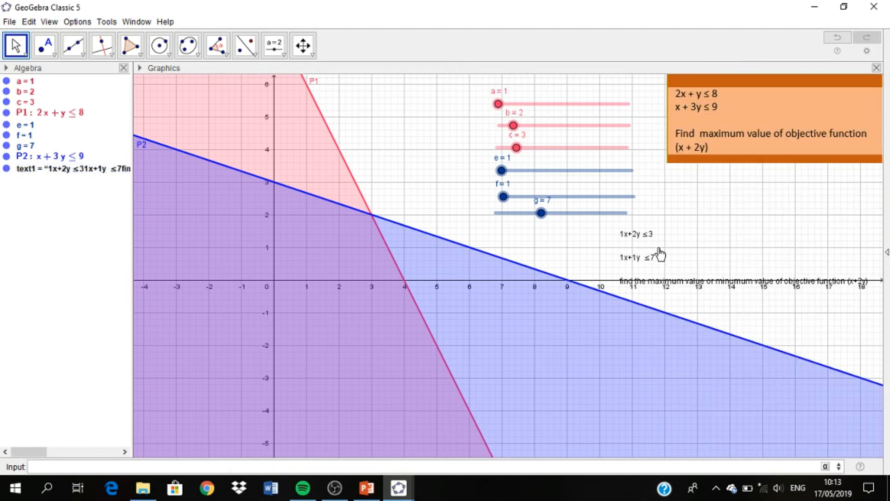
{"action": "left_click_drag", "start_coordinate": [660, 254], "coordinate": [691, 241]}
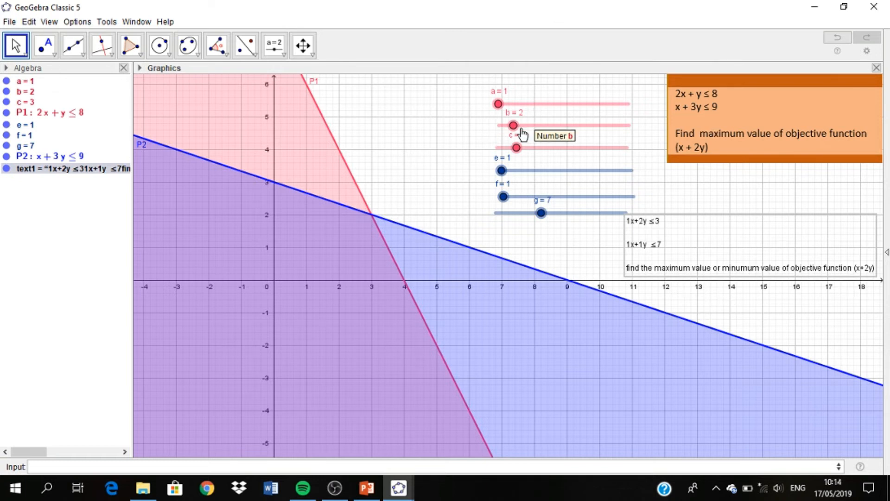
Set slider b to 1, slider a to 2 and slider c to 8 for the first inequality.
{"action": "mouse_move", "coordinate": [514, 125]}
{"action": "left_mouse_down"}
{"action": "mouse_move", "coordinate": [499, 126]}
{"action": "mouse_move", "coordinate": [514, 130]}
{"action": "mouse_move", "coordinate": [499, 127]}
{"action": "mouse_move", "coordinate": [514, 111]}
{"action": "left_mouse_up"}
{"action": "left_click", "coordinate": [509, 110]}
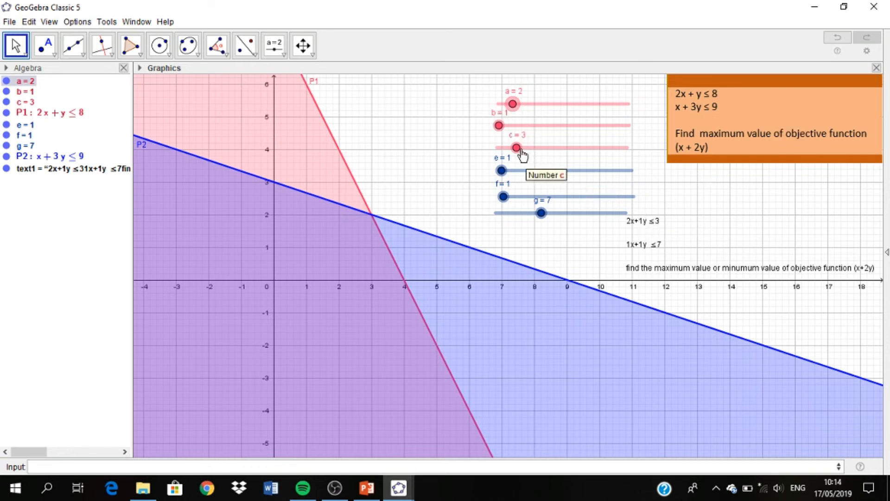
{"action": "left_click_drag", "start_coordinate": [518, 149], "coordinate": [550, 155]}
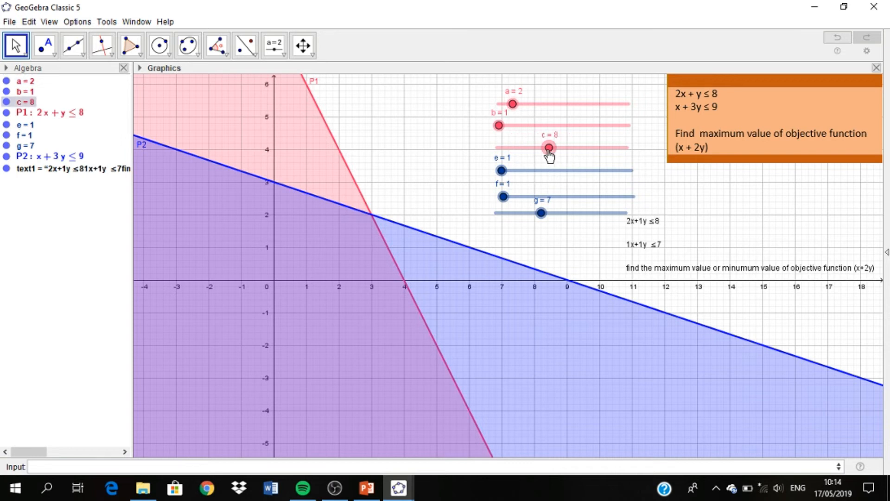
Leave slider e at 1 and set slider f to 3 for the second inequality.
{"action": "left_click", "coordinate": [501, 170]}
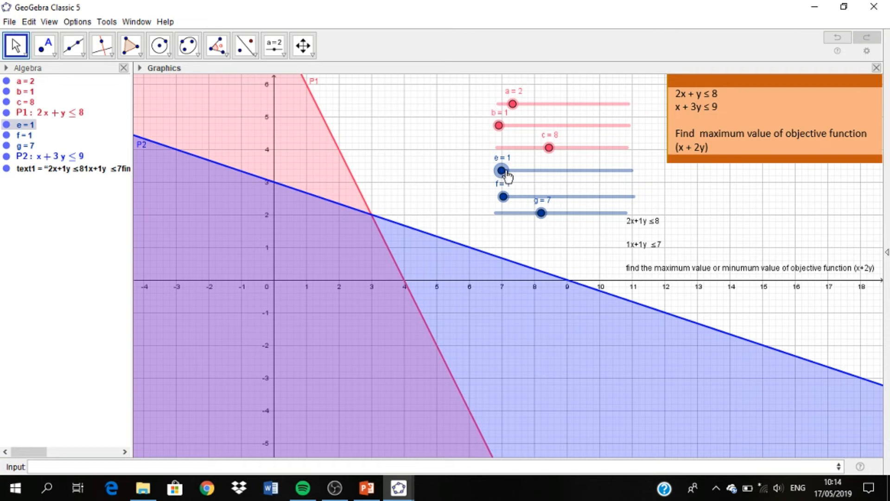
{"action": "left_click_drag", "start_coordinate": [502, 172], "coordinate": [531, 196]}
{"action": "left_click", "coordinate": [504, 197]}
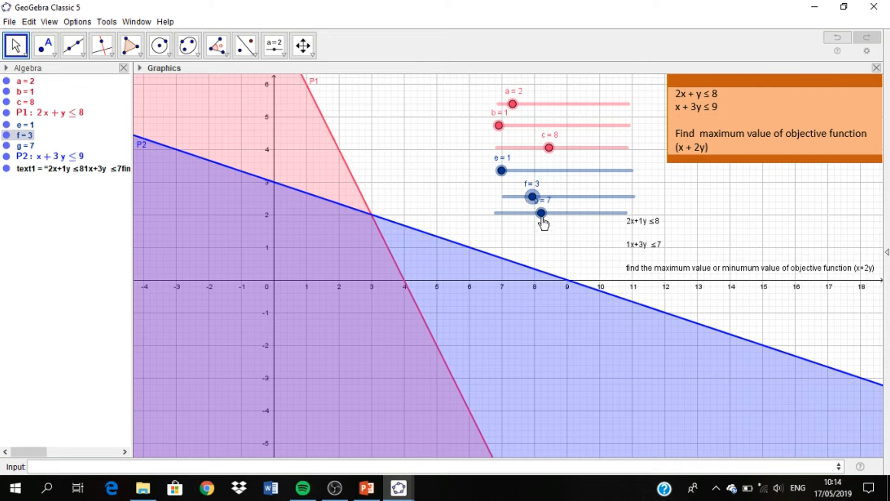
Set slider g to 9 for the second inequality.
{"action": "left_click", "coordinate": [542, 214]}
{"action": "left_click_drag", "start_coordinate": [543, 219], "coordinate": [553, 222]}
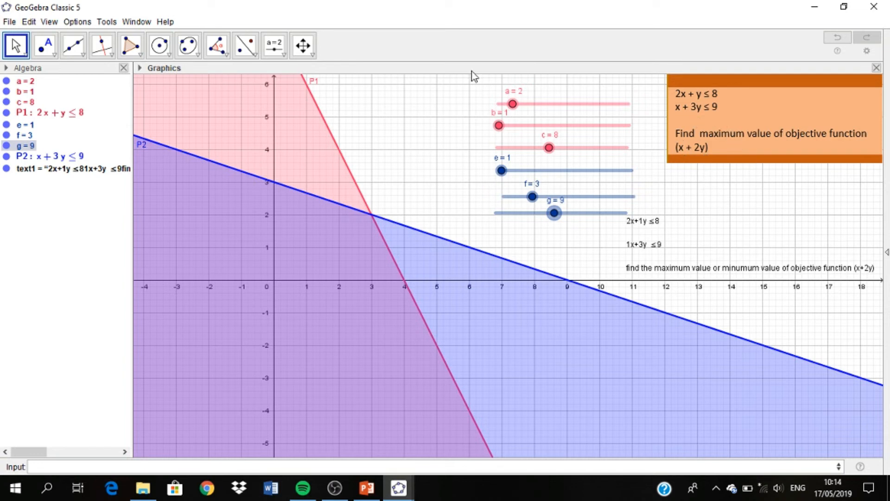
Create number slider h above the graph with minimum 0, maximum 20 and increment 1.
{"action": "left_click", "coordinate": [284, 55]}
{"action": "left_click", "coordinate": [296, 76]}
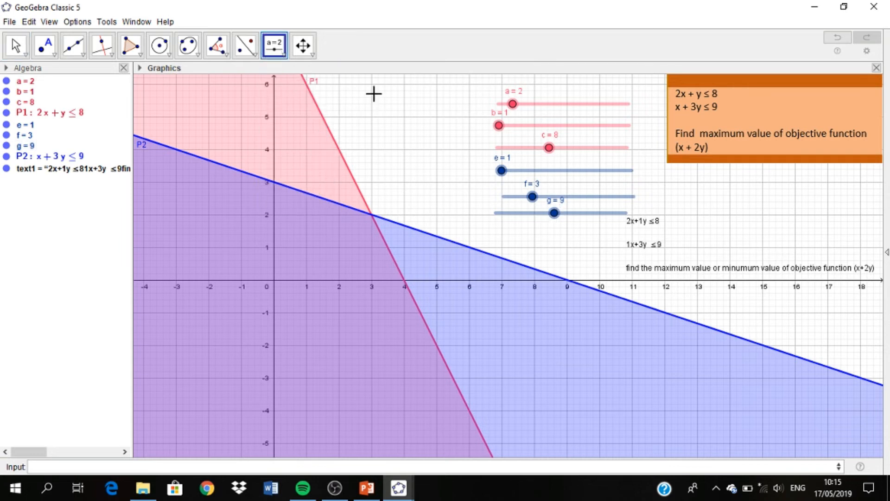
{"action": "left_click", "coordinate": [436, 104]}
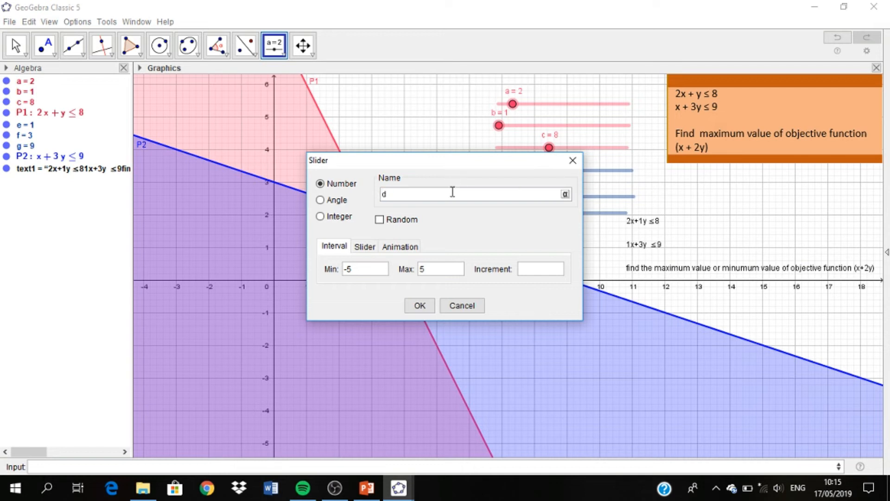
{"action": "key", "text": "BackSpace"}
{"action": "type", "text": "f"}
{"action": "key", "text": "BackSpace"}
{"action": "type", "text": "h"}
{"action": "left_click", "coordinate": [372, 267]}
{"action": "key", "text": "BackSpace"}
{"action": "left_click", "coordinate": [527, 276]}
{"action": "type", "text": "1"}
{"action": "left_click", "coordinate": [420, 303]}
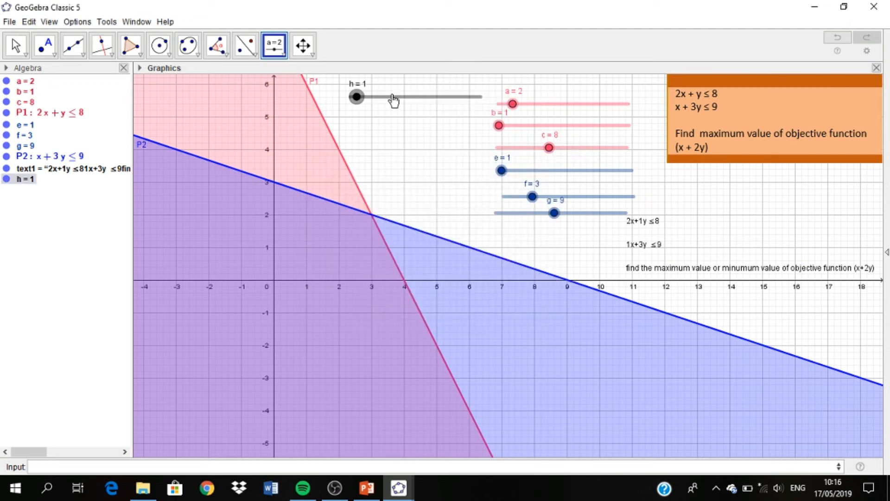
Create number slider i just below slider h with minimum 0, maximum 20 and increment 1.
{"action": "left_click", "coordinate": [377, 123]}
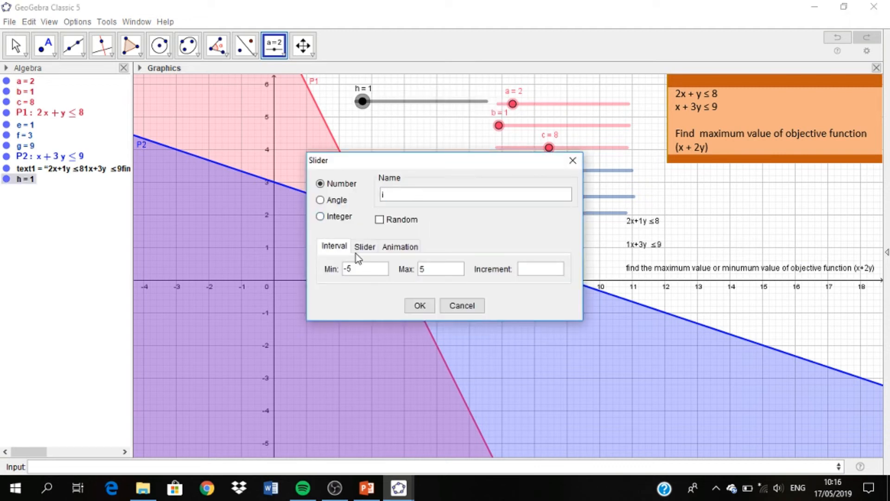
{"action": "triple_click", "coordinate": [364, 269]}
{"action": "type", "text": "0"}
{"action": "double_click", "coordinate": [446, 269]}
{"action": "type", "text": "20"}
{"action": "key", "text": "Tab"}
{"action": "type", "text": "1"}
{"action": "left_click", "coordinate": [419, 305]}
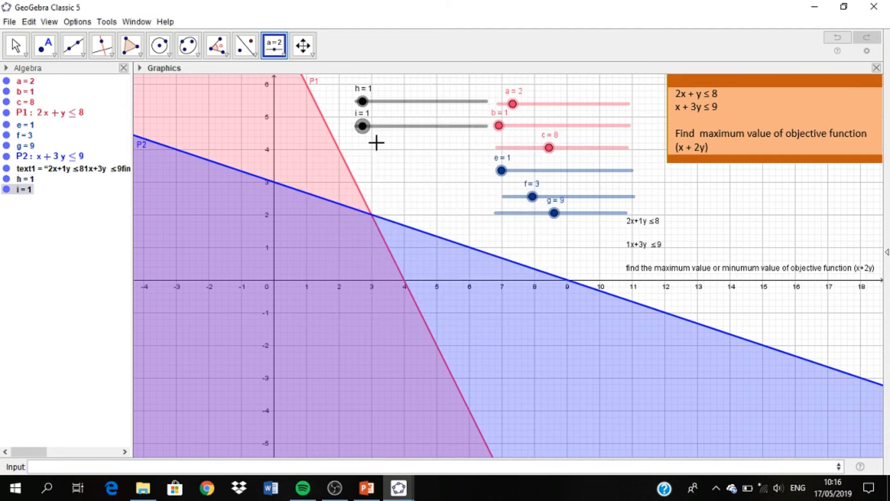
Create integer slider n just below slider i, ranging from 1 to 30.
{"action": "left_click", "coordinate": [400, 157]}
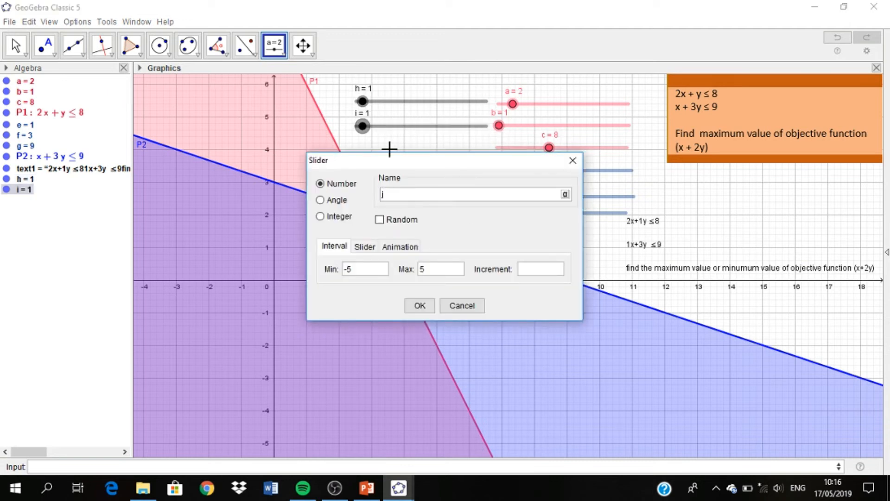
{"action": "left_click", "coordinate": [342, 217]}
{"action": "left_click", "coordinate": [419, 304]}
Color sliders h and i dark green (#009900).
{"action": "right_click", "coordinate": [401, 99]}
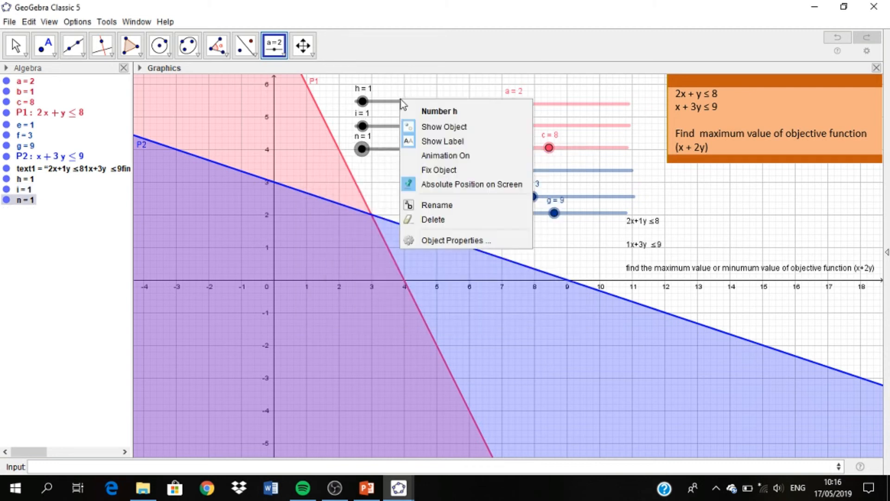
{"action": "left_click", "coordinate": [455, 244]}
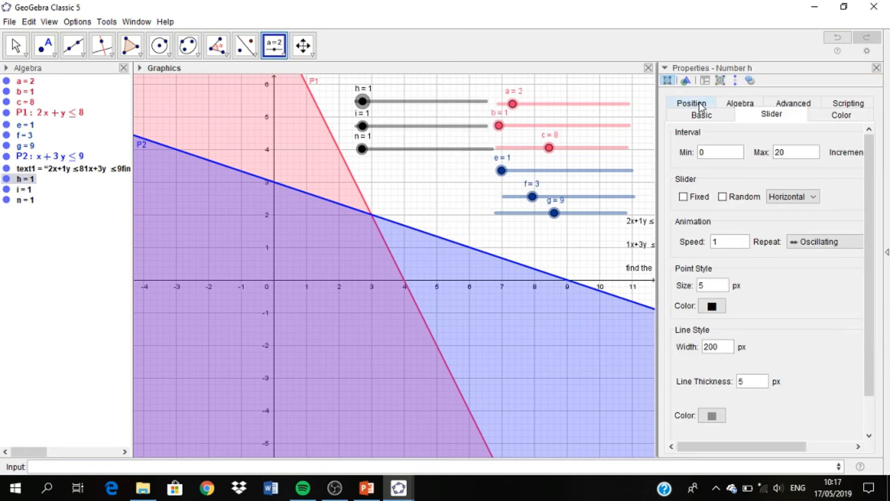
{"action": "left_click", "coordinate": [841, 114]}
{"action": "left_click", "coordinate": [769, 183]}
{"action": "left_click", "coordinate": [473, 138]}
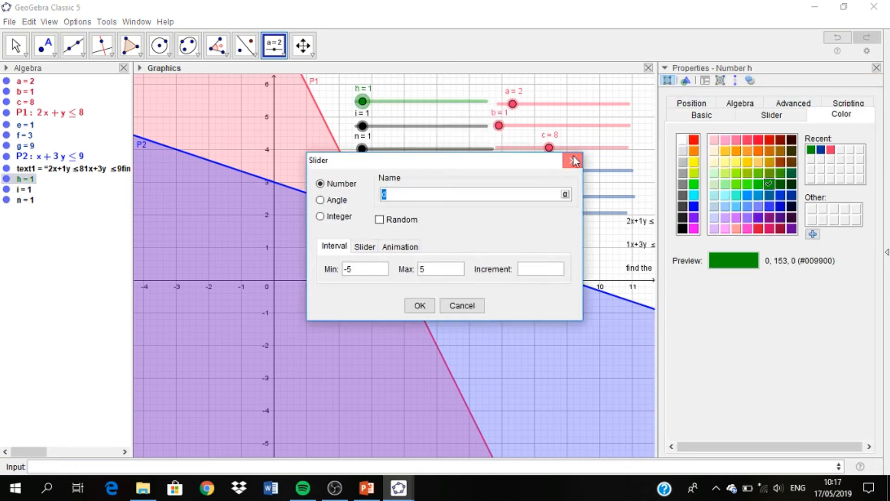
{"action": "key", "text": "Escape"}
{"action": "right_click", "coordinate": [478, 125]}
{"action": "left_click", "coordinate": [510, 267]}
{"action": "left_click", "coordinate": [840, 116]}
{"action": "left_click", "coordinate": [814, 148]}
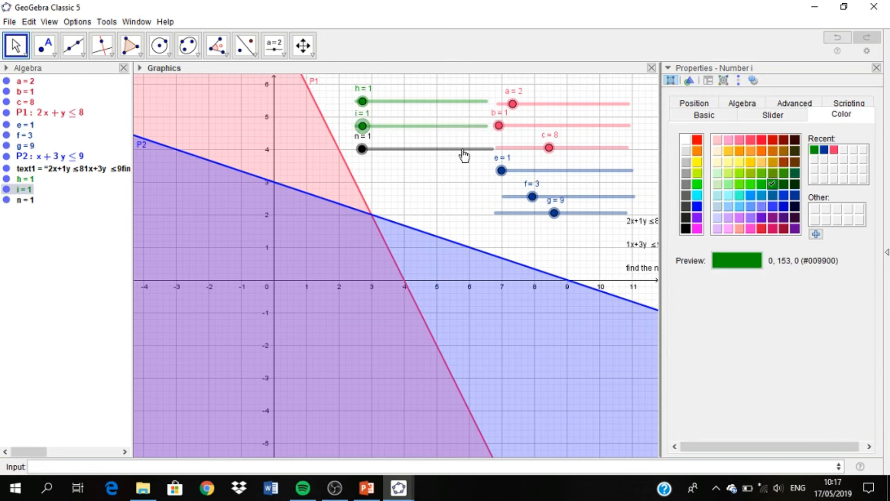
Try coloring slider n red and purple (#660099).
{"action": "left_click", "coordinate": [463, 155]}
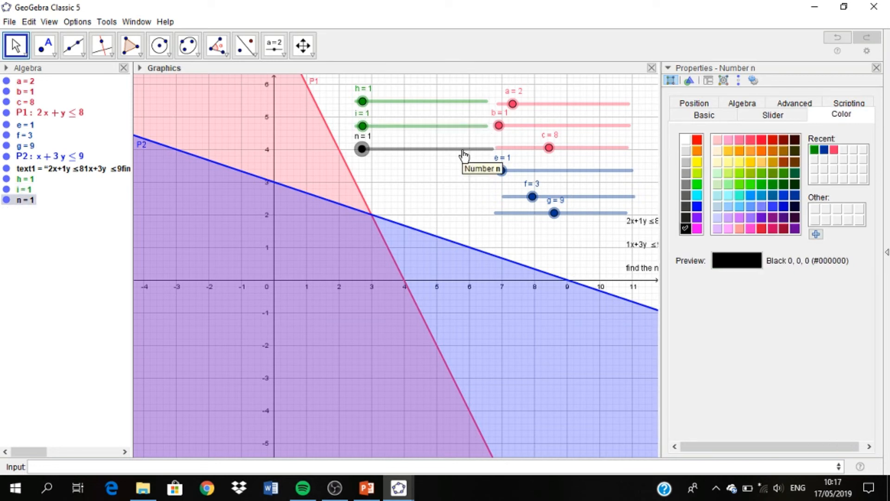
{"action": "left_click", "coordinate": [697, 139]}
{"action": "left_click", "coordinate": [794, 228]}
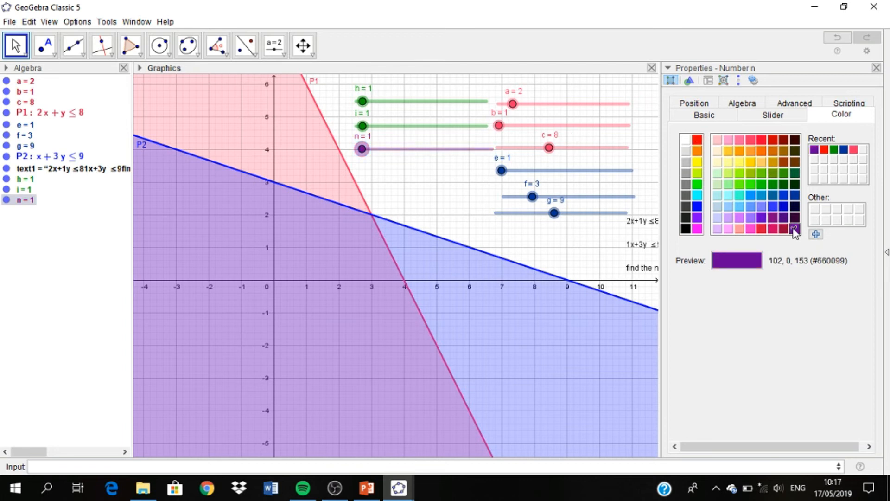
{"action": "left_click", "coordinate": [876, 68]}
Color slider n orange (#FF9900) and close its properties.
{"action": "right_click", "coordinate": [425, 148]}
{"action": "left_click", "coordinate": [477, 284]}
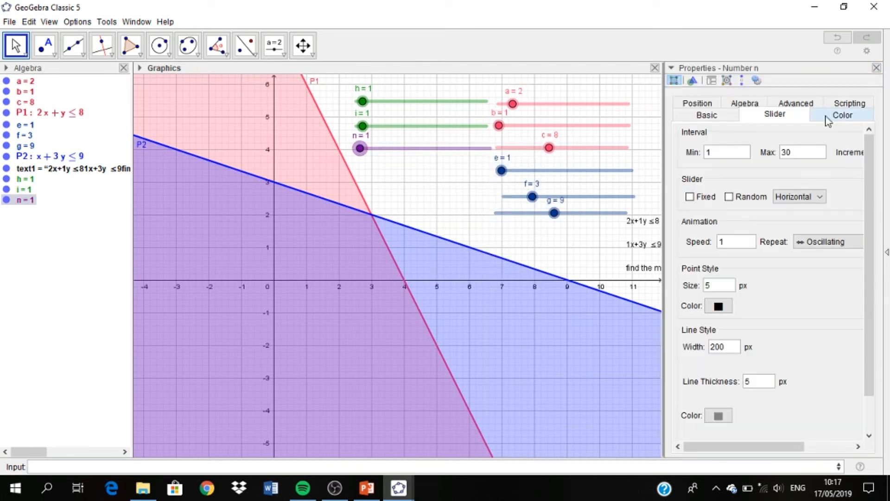
{"action": "left_click", "coordinate": [829, 116]}
{"action": "left_click", "coordinate": [762, 151]}
{"action": "left_click", "coordinate": [742, 151]}
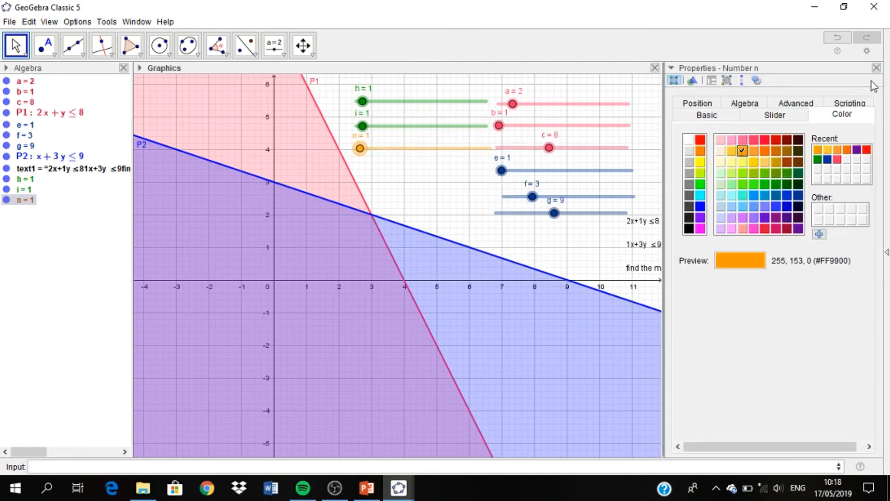
{"action": "left_click", "coordinate": [876, 68]}
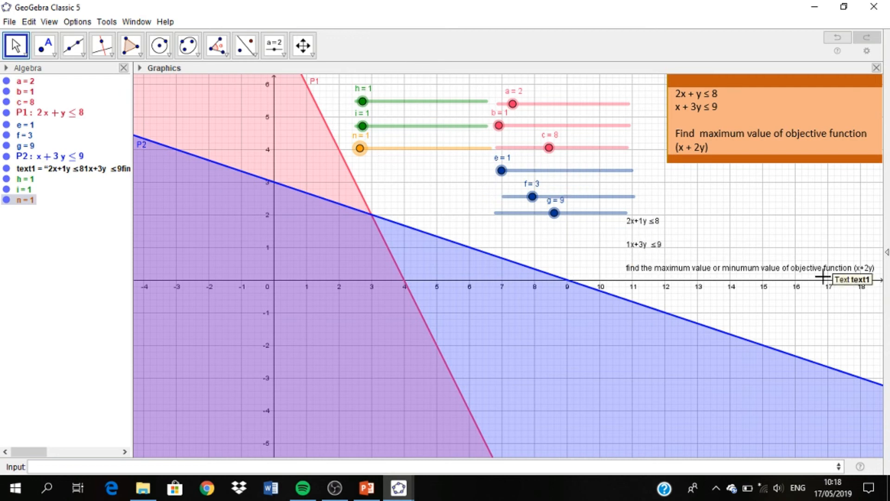
Edit the problem text and insert slider object h before x in the objective function.
{"action": "right_click", "coordinate": [860, 276]}
{"action": "left_click", "coordinate": [806, 389]}
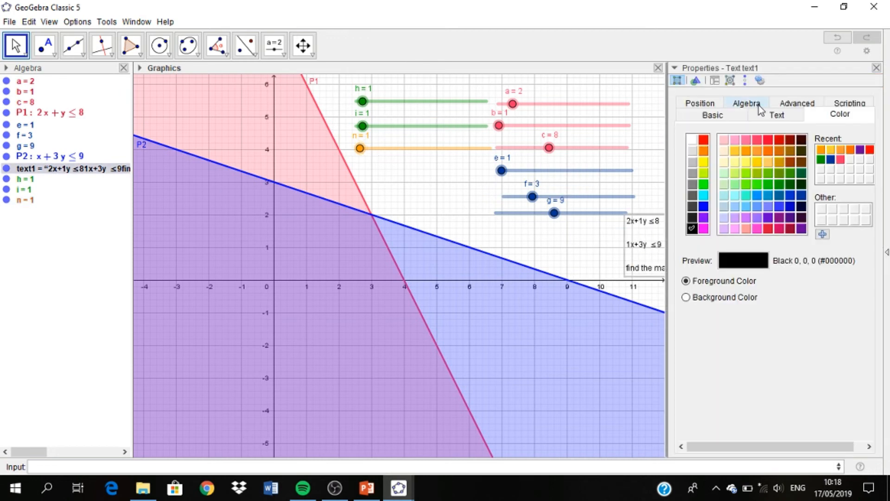
{"action": "left_click", "coordinate": [700, 102]}
{"action": "left_click", "coordinate": [777, 103]}
{"action": "left_click", "coordinate": [864, 190]}
{"action": "left_click", "coordinate": [853, 201]}
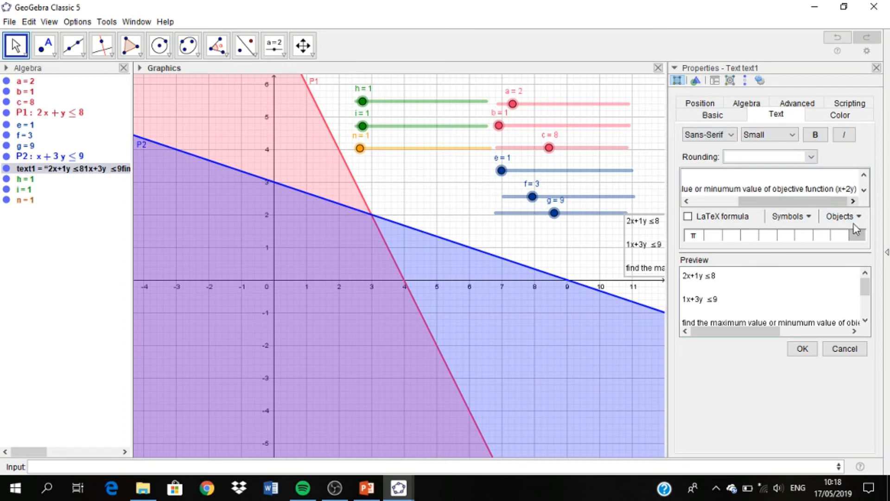
{"action": "left_click", "coordinate": [852, 217]}
{"action": "left_click", "coordinate": [838, 189]}
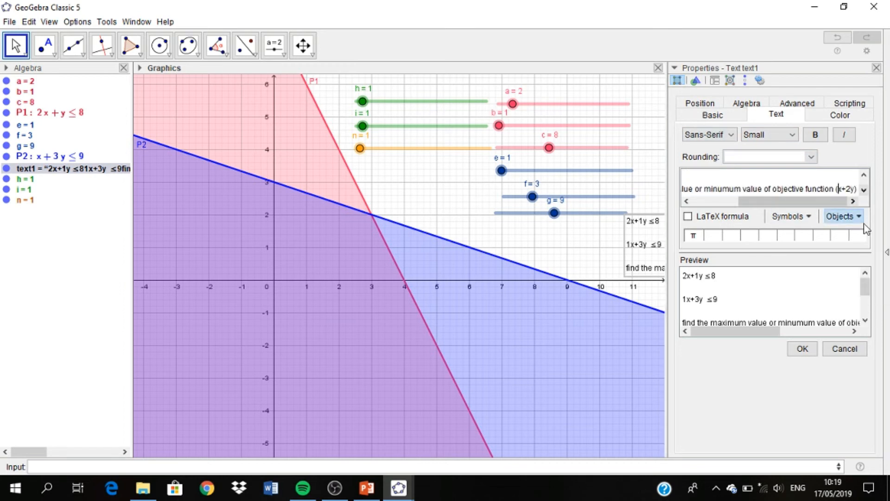
{"action": "left_click", "coordinate": [852, 217]}
{"action": "left_click", "coordinate": [837, 289]}
Replace the objective function's y coefficient with slider object i, finish the text edit, and set slider h to 0.
{"action": "left_click", "coordinate": [847, 188]}
{"action": "left_click", "coordinate": [852, 217]}
{"action": "left_click", "coordinate": [837, 299]}
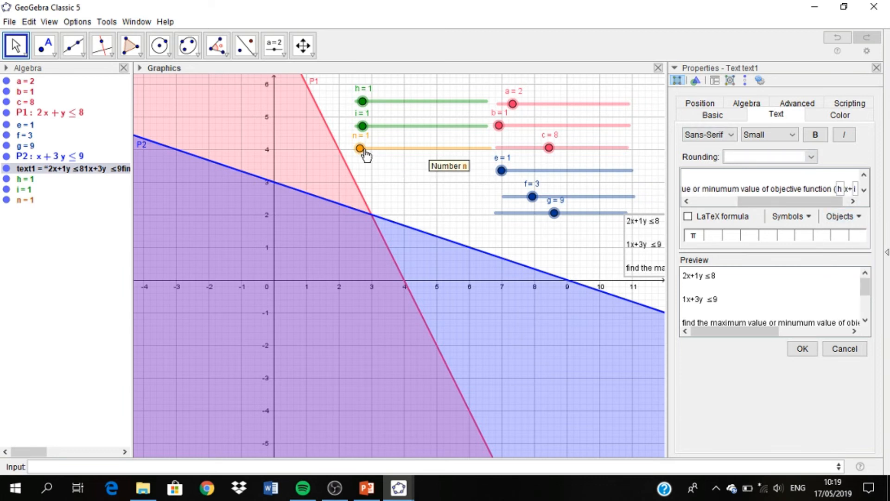
{"action": "left_click", "coordinate": [876, 68]}
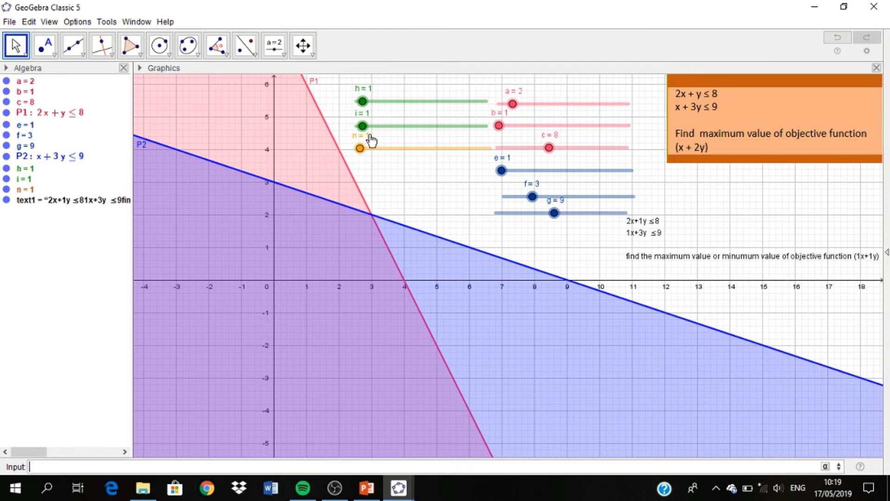
{"action": "mouse_move", "coordinate": [363, 102]}
{"action": "left_mouse_down"}
{"action": "mouse_move", "coordinate": [394, 101]}
{"action": "mouse_move", "coordinate": [382, 101]}
{"action": "mouse_move", "coordinate": [388, 126]}
{"action": "mouse_move", "coordinate": [362, 125]}
{"action": "mouse_move", "coordinate": [355, 101]}
{"action": "left_mouse_up"}
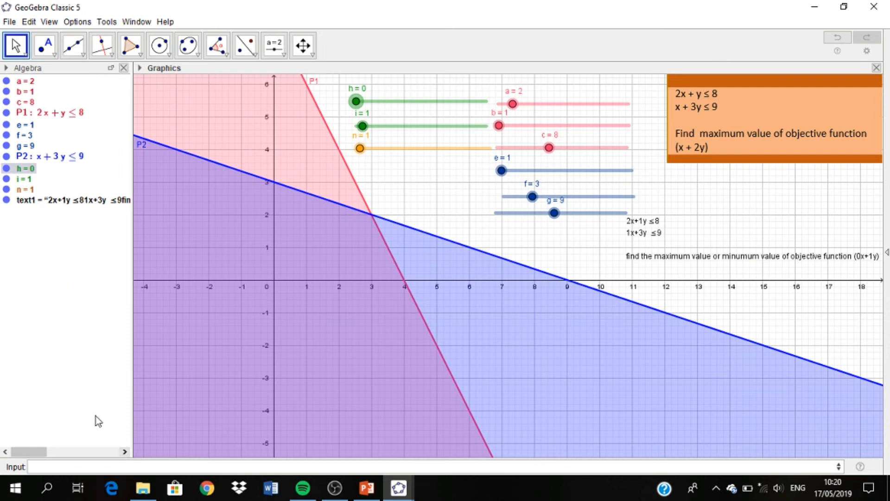
{"action": "left_click", "coordinate": [74, 116]}
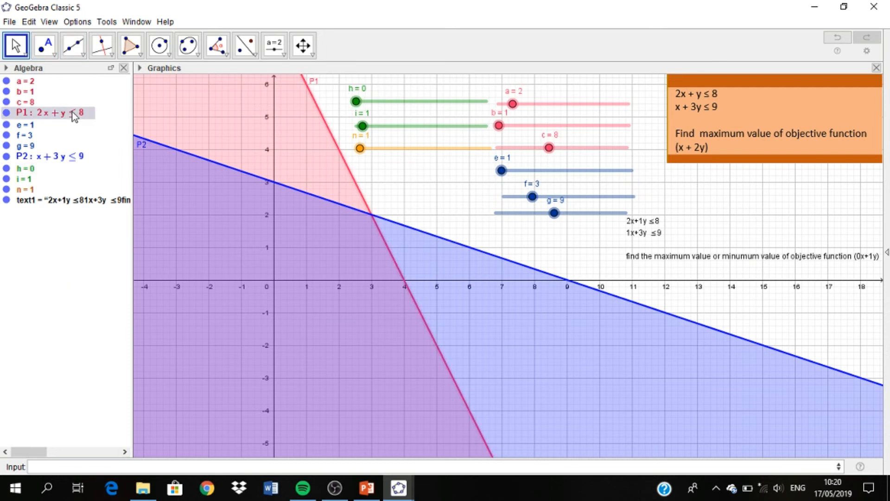
{"action": "left_click", "coordinate": [91, 467]}
{"action": "type", "text": "x"}
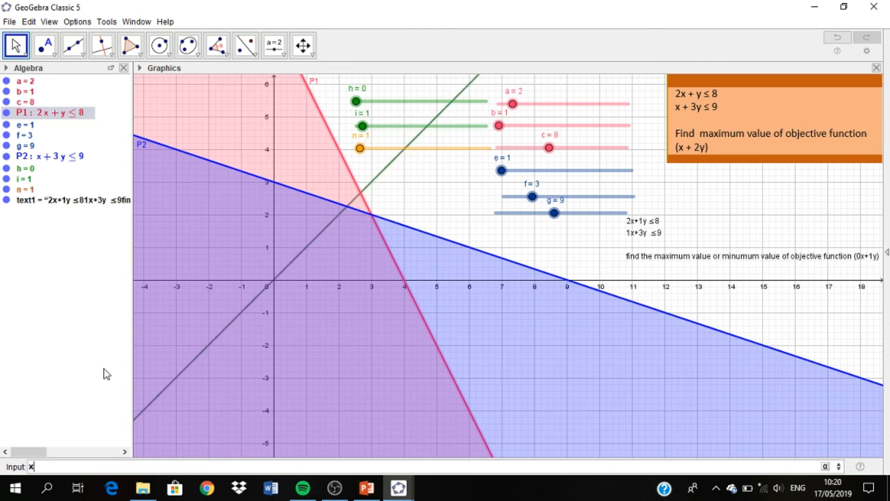
{"action": "key", "text": "BackSpace"}
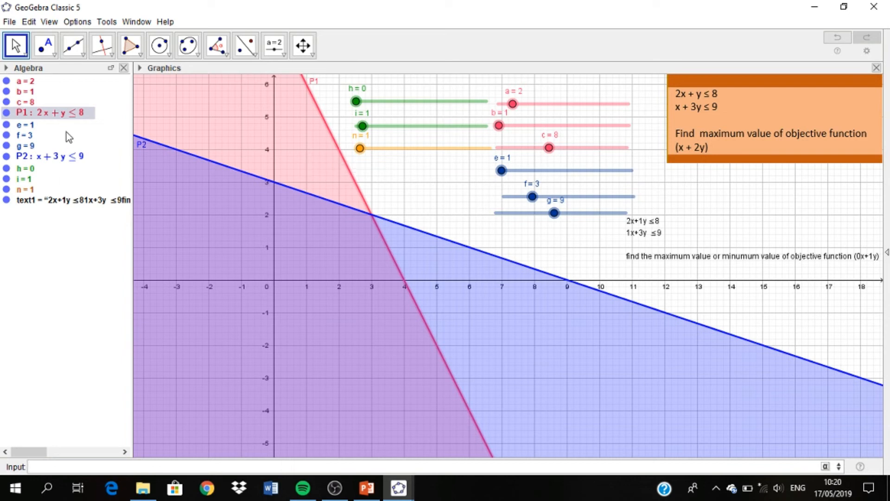
Redefine inequality P1 with slider coefficients as ax + by ≤ c.
{"action": "right_click", "coordinate": [76, 120]}
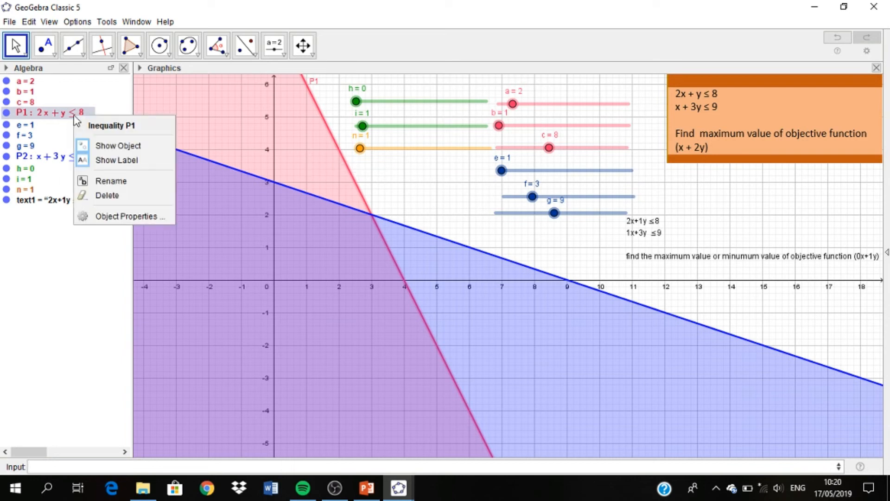
{"action": "left_click", "coordinate": [105, 217]}
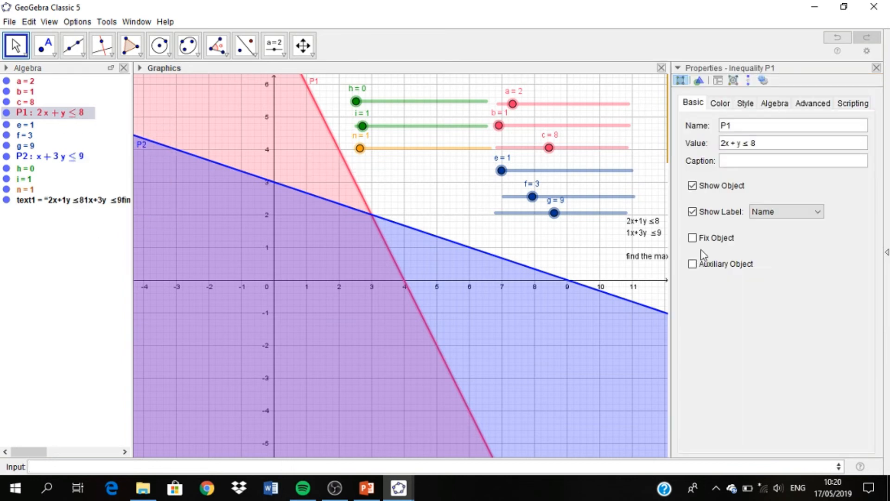
{"action": "left_click", "coordinate": [726, 144]}
{"action": "key", "text": "BackSpace"}
{"action": "type", "text": "a"}
{"action": "left_click", "coordinate": [737, 143]}
{"action": "type", "text": "b"}
{"action": "left_click", "coordinate": [767, 139]}
{"action": "key", "text": "BackSpace"}
{"action": "type", "text": "c"}
{"action": "left_click", "coordinate": [877, 68]}
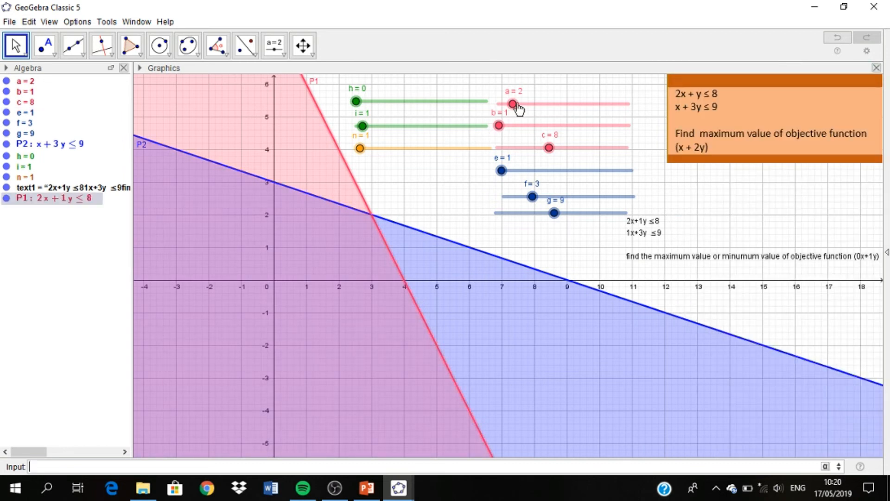
Set slider a to 1 and slider c to 10 to test inequality P1.
{"action": "left_click_drag", "start_coordinate": [514, 106], "coordinate": [499, 129]}
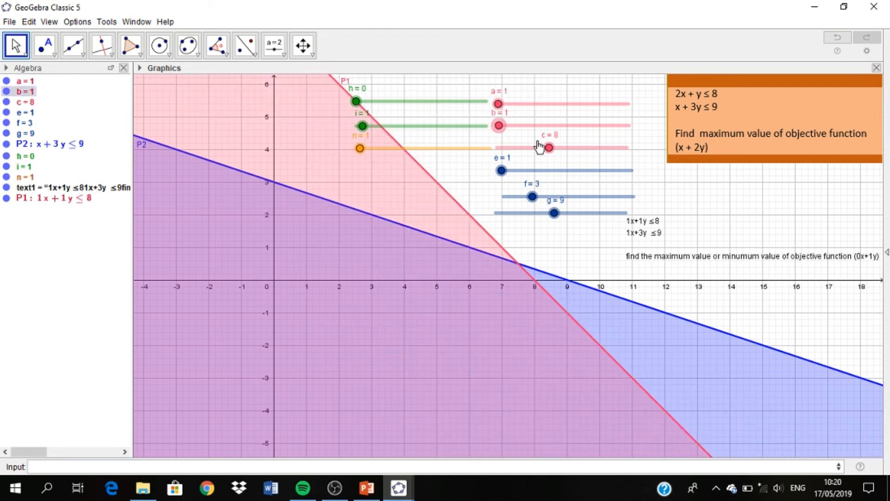
{"action": "mouse_move", "coordinate": [548, 148]}
{"action": "left_mouse_down"}
{"action": "mouse_move", "coordinate": [532, 153]}
{"action": "mouse_move", "coordinate": [562, 147]}
{"action": "left_mouse_up"}
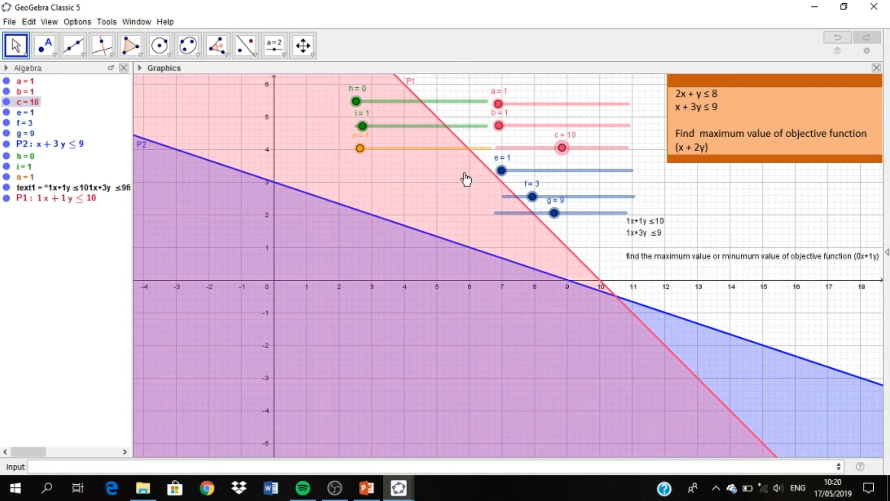
Redefine inequality P2 with slider coefficients as ex + fy ≤ g.
{"action": "left_click", "coordinate": [64, 147]}
{"action": "right_click", "coordinate": [64, 148]}
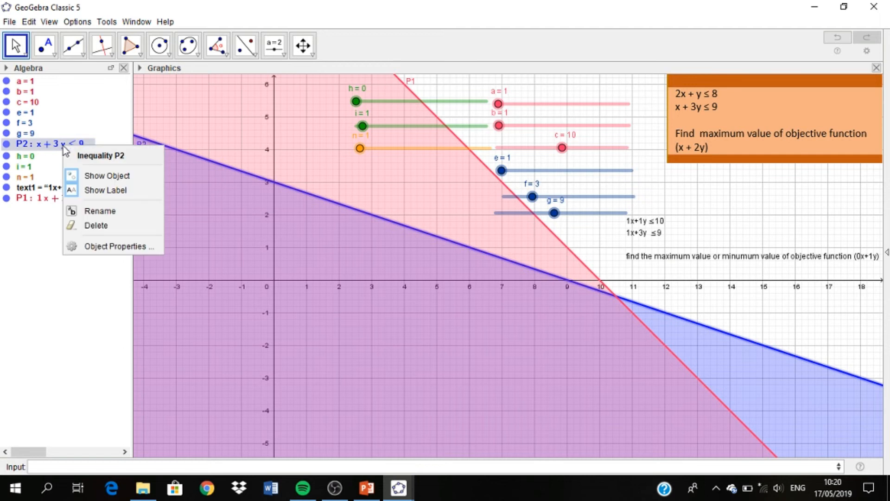
{"action": "left_click", "coordinate": [97, 247]}
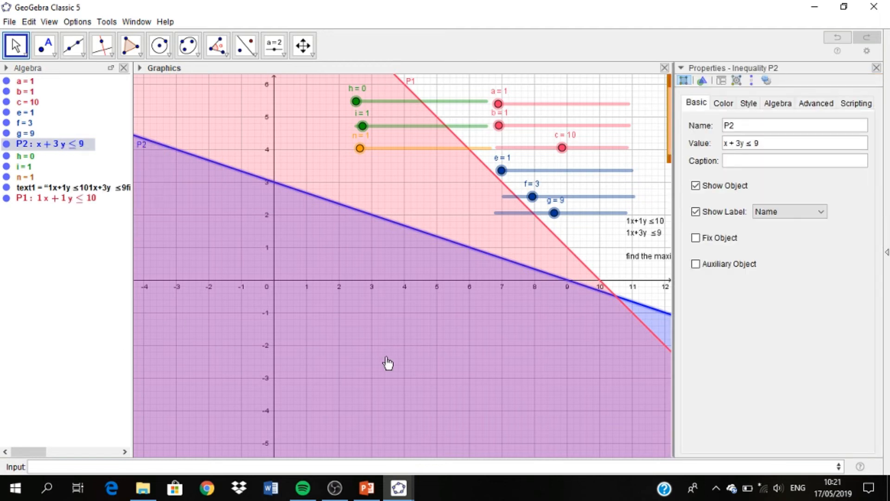
{"action": "left_click", "coordinate": [726, 143]}
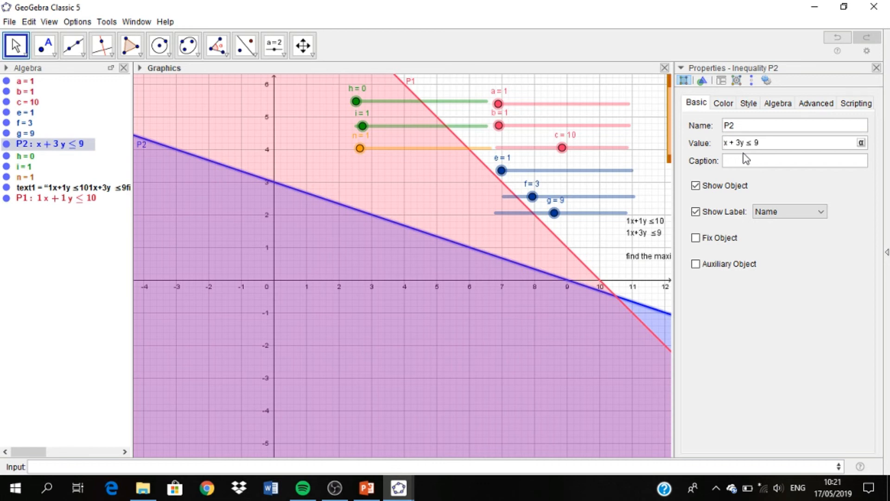
{"action": "type", "text": "e"}
{"action": "left_click", "coordinate": [743, 142]}
{"action": "key", "text": "BackSpace"}
{"action": "type", "text": "f"}
{"action": "left_click", "coordinate": [877, 68]}
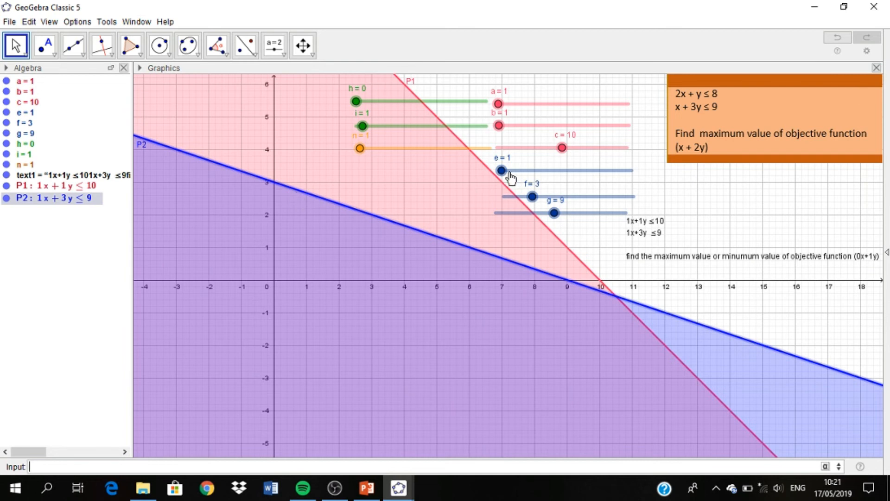
Set slider e to 3, slider f to 4 and slider g to 16 to test inequality P2.
{"action": "mouse_move", "coordinate": [501, 171]}
{"action": "left_mouse_down"}
{"action": "mouse_move", "coordinate": [567, 174]}
{"action": "mouse_move", "coordinate": [531, 171]}
{"action": "mouse_move", "coordinate": [548, 198]}
{"action": "mouse_move", "coordinate": [599, 213]}
{"action": "left_mouse_up"}
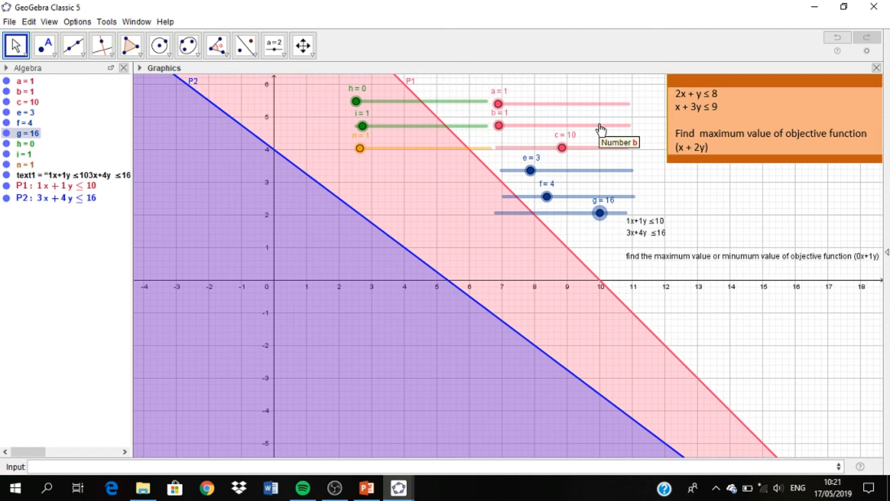
Match the constraints to the given problem by setting slider a to 2, c to 8, e to 1, f to 3 and g to 9.
{"action": "mouse_move", "coordinate": [498, 104]}
{"action": "left_mouse_down"}
{"action": "mouse_move", "coordinate": [545, 122]}
{"action": "mouse_move", "coordinate": [522, 103]}
{"action": "mouse_move", "coordinate": [516, 111]}
{"action": "left_mouse_up"}
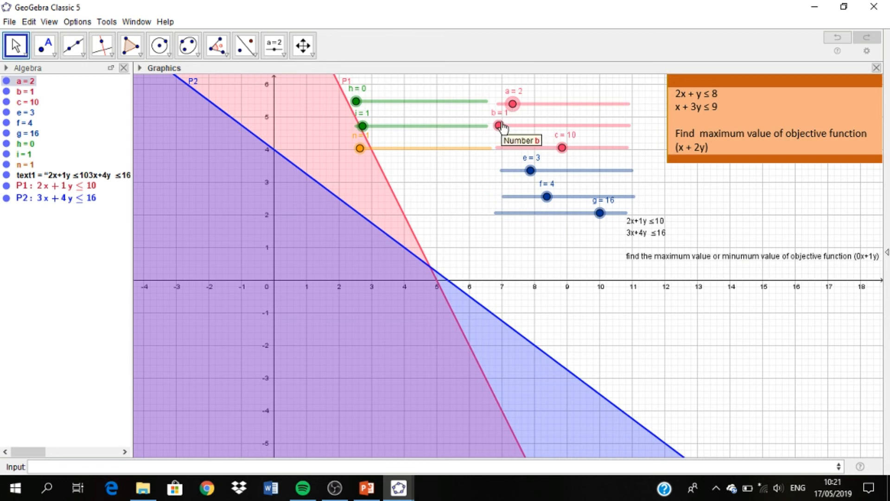
{"action": "left_click_drag", "start_coordinate": [563, 148], "coordinate": [501, 170]}
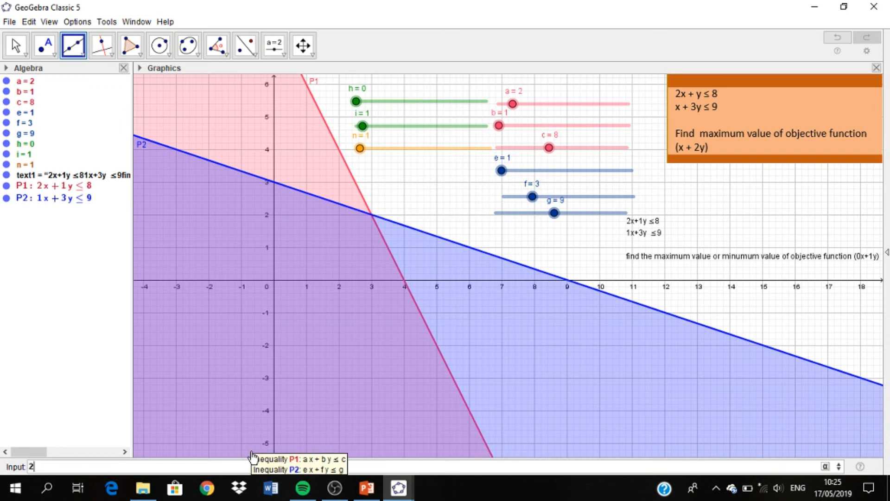
Add the boundary line 2x + y = 8 and rename it L1.
{"action": "type", "text": "+y"}
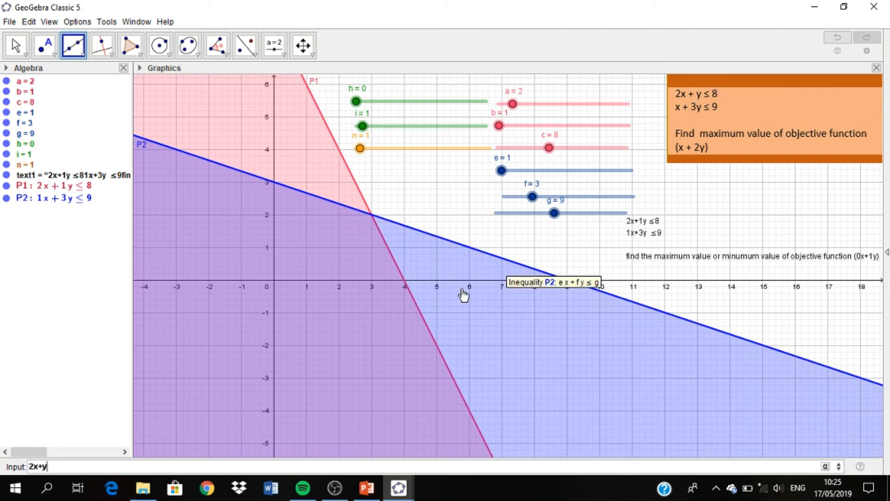
{"action": "type", "text": "= 8"}
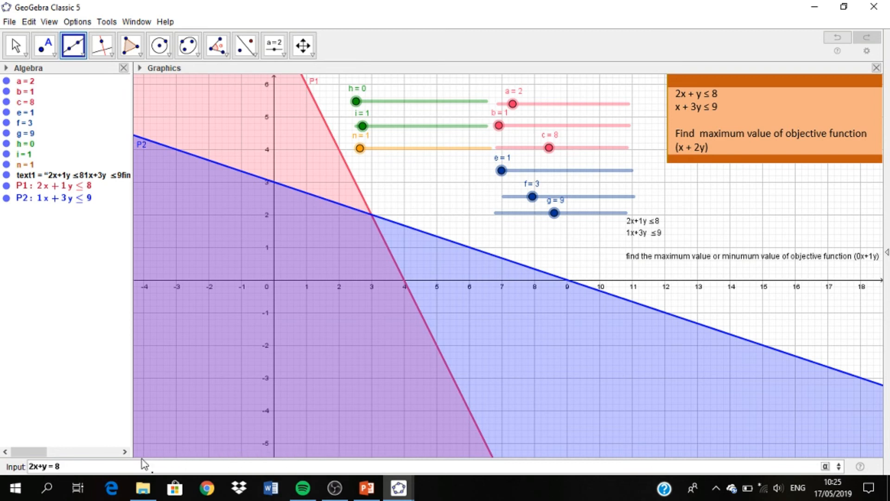
{"action": "key", "text": "Return"}
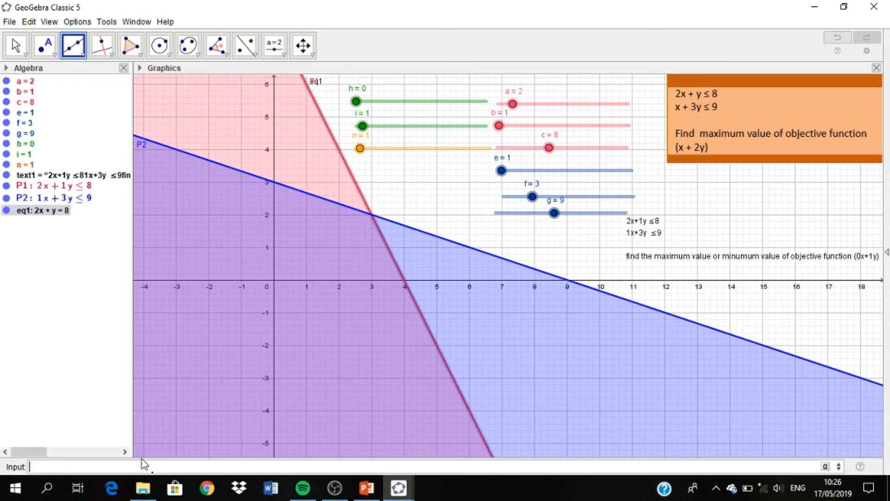
{"action": "right_click", "coordinate": [40, 213]}
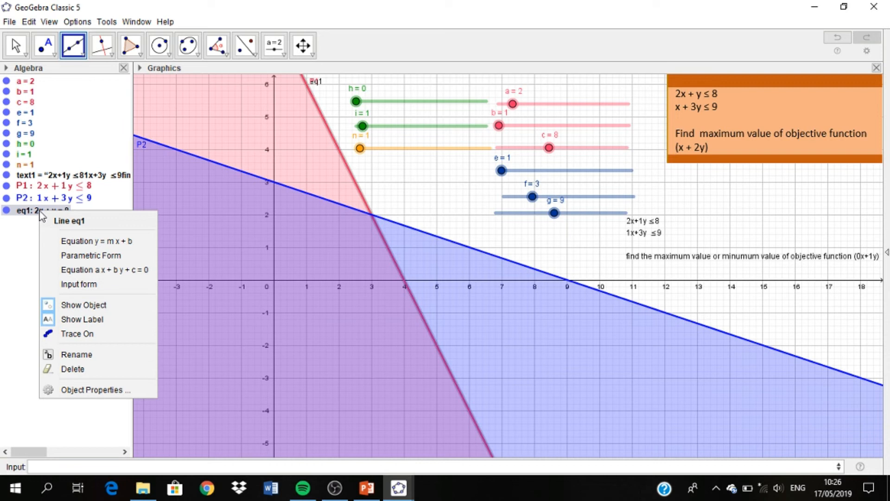
{"action": "left_click", "coordinate": [46, 354]}
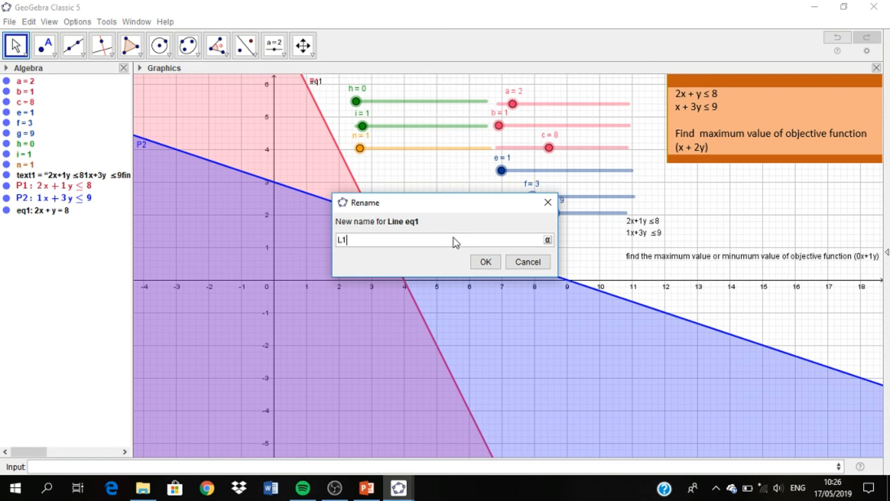
{"action": "left_click", "coordinate": [489, 267]}
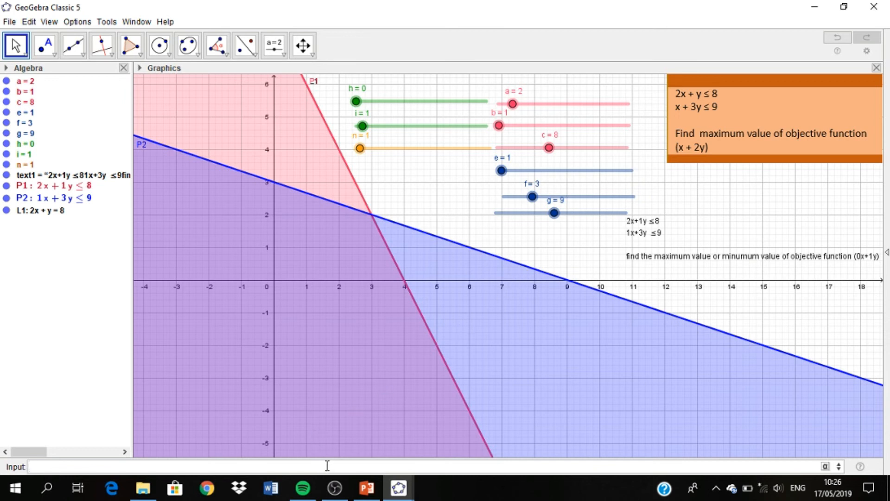
Add the boundary line x + 3y = 9 and rename it L2.
{"action": "type", "text": "x+"}
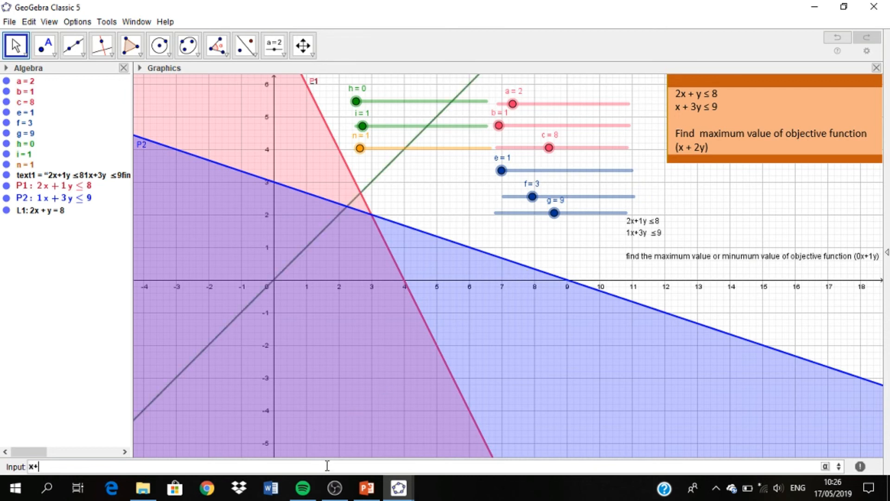
{"action": "type", "text": "3y"}
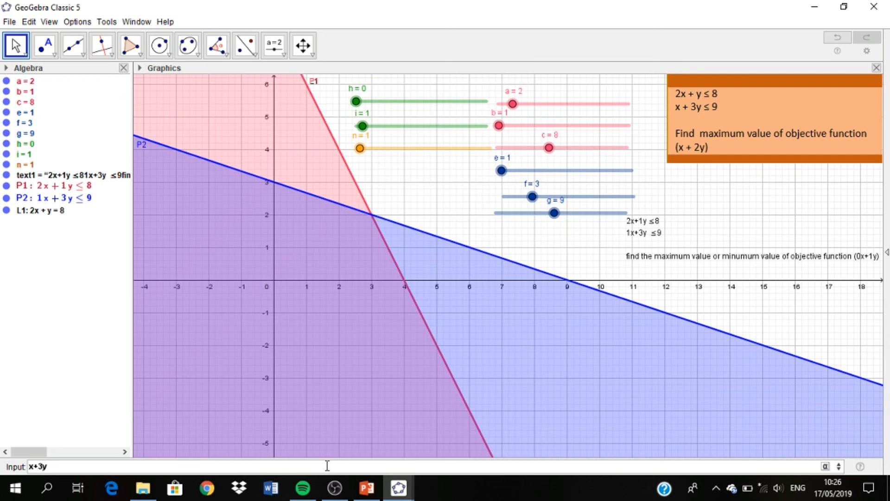
{"action": "type", "text": " = 9"}
{"action": "key", "text": "Return"}
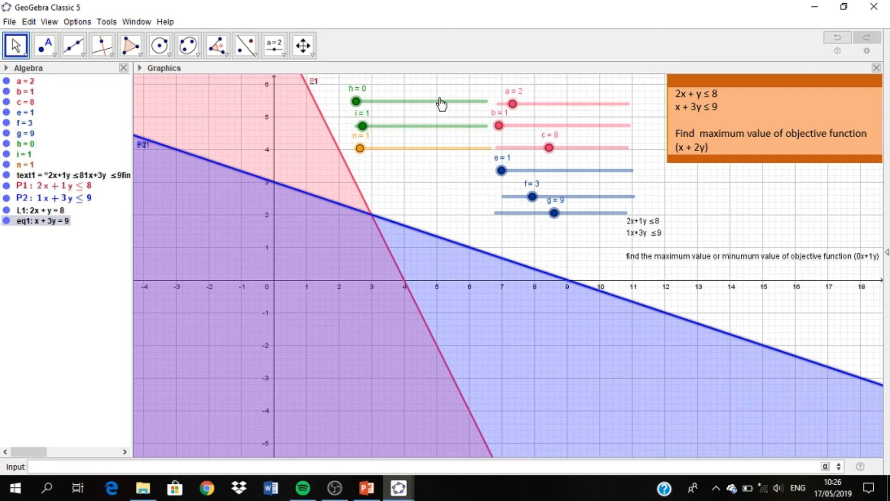
{"action": "right_click", "coordinate": [65, 222]}
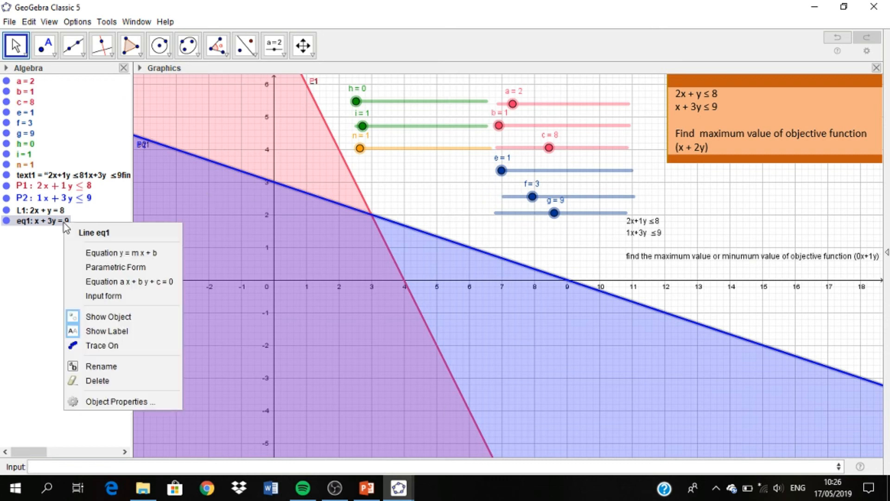
{"action": "left_click", "coordinate": [101, 367]}
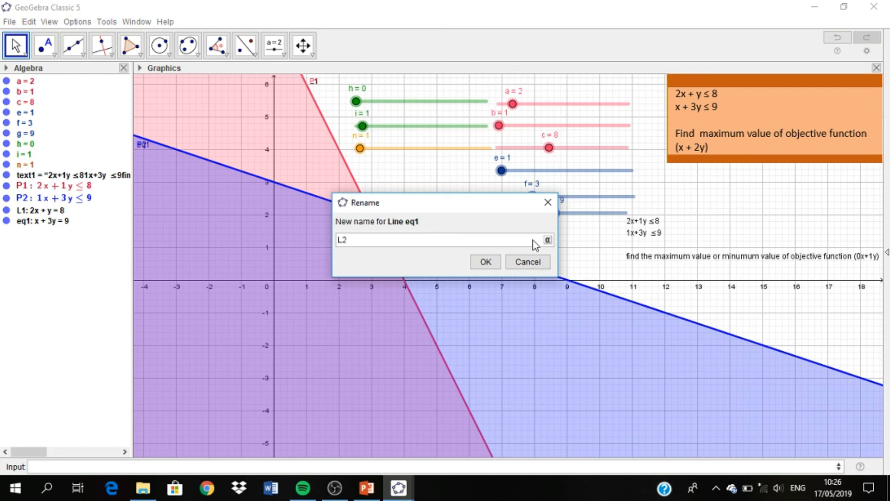
{"action": "left_click", "coordinate": [485, 261]}
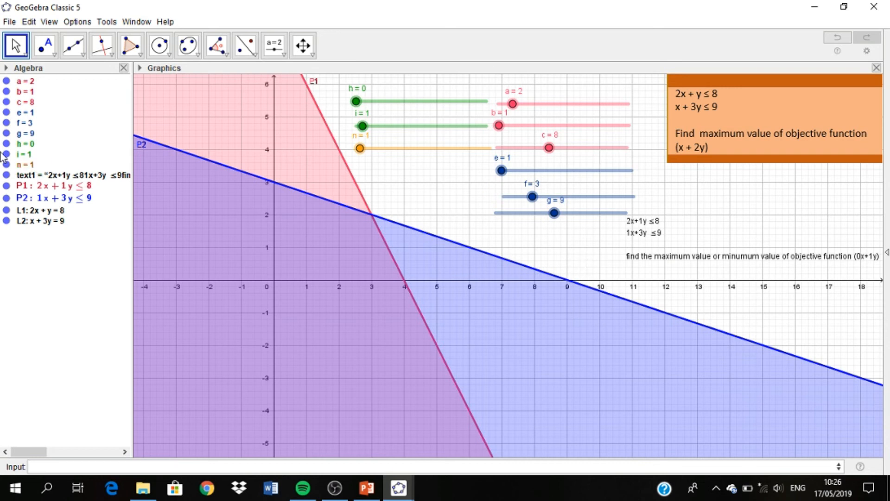
Hide inequalities P1 and P2, and colour line L1 pink (#FF3366) and line L2 dark blue (#003399).
{"action": "left_click", "coordinate": [6, 185]}
{"action": "left_click", "coordinate": [6, 198]}
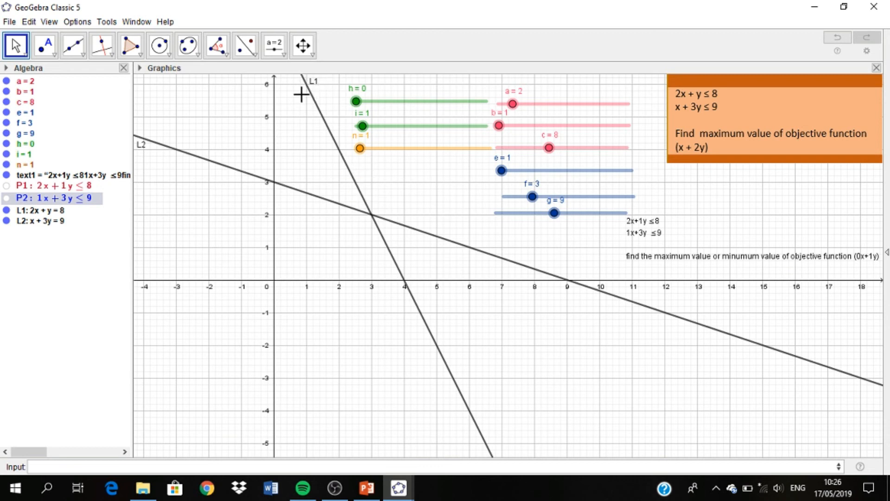
{"action": "right_click", "coordinate": [341, 153]}
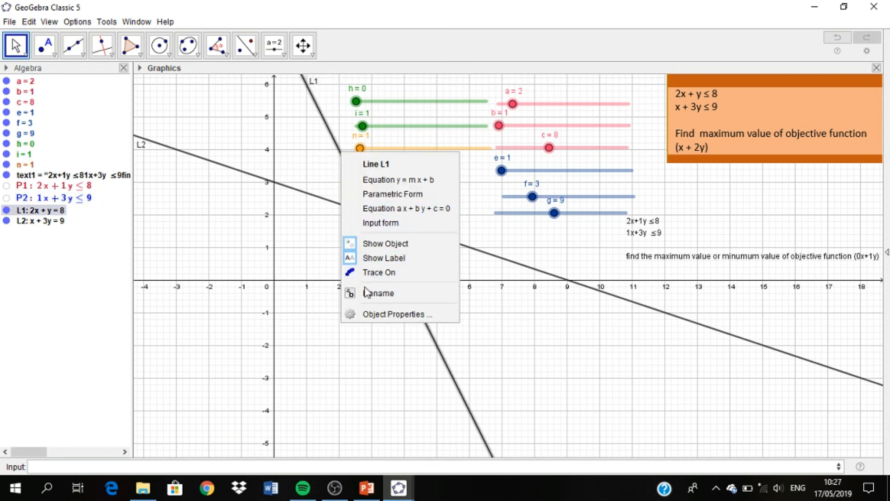
{"action": "left_click", "coordinate": [397, 314]}
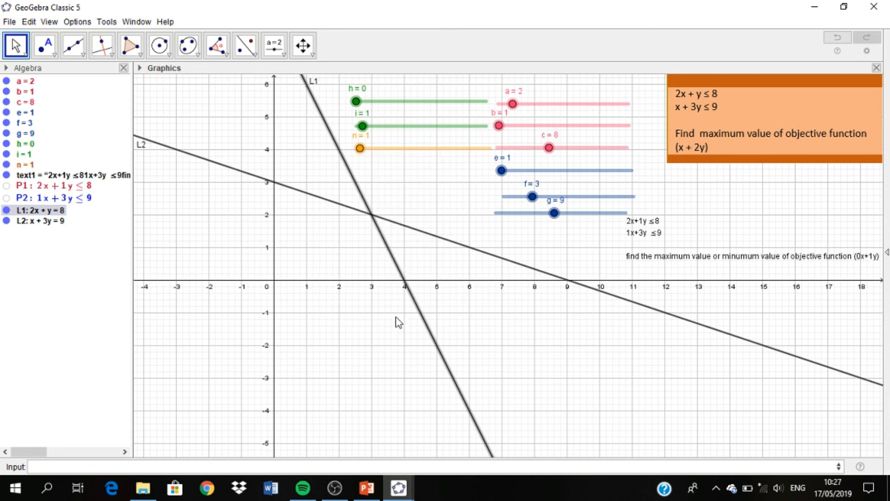
{"action": "left_click", "coordinate": [840, 122]}
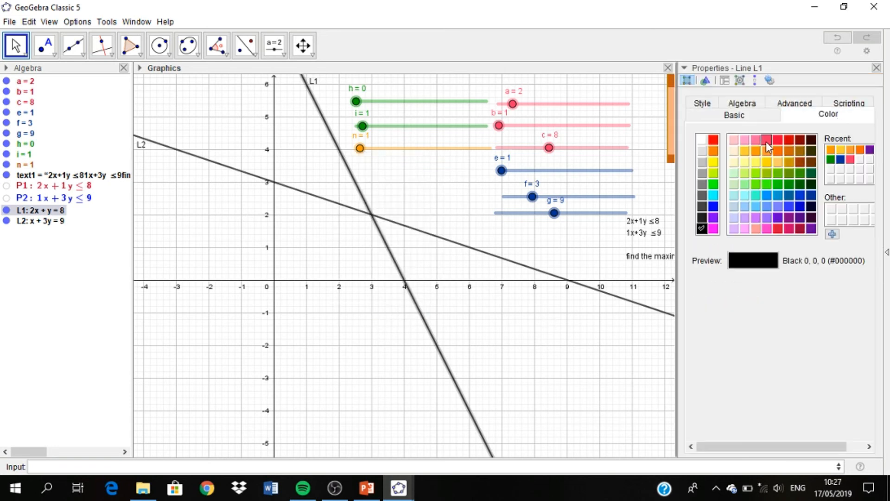
{"action": "left_click", "coordinate": [853, 160]}
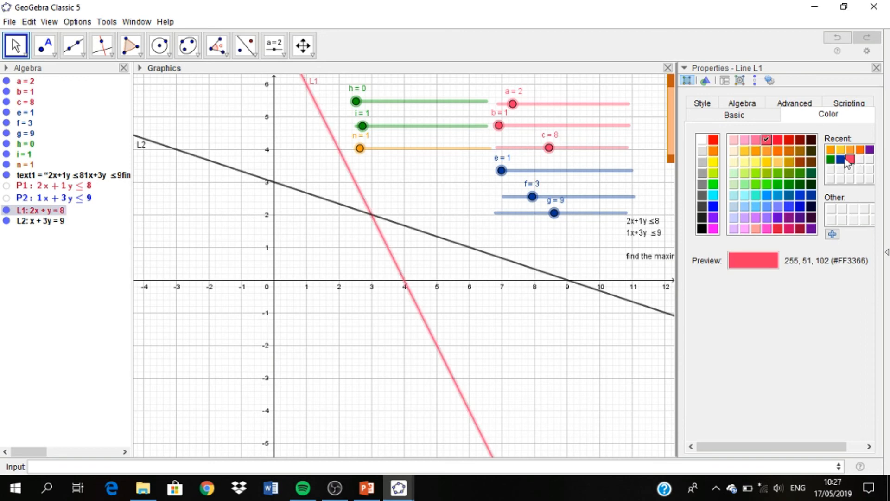
{"action": "left_click", "coordinate": [464, 246]}
{"action": "left_click", "coordinate": [840, 160]}
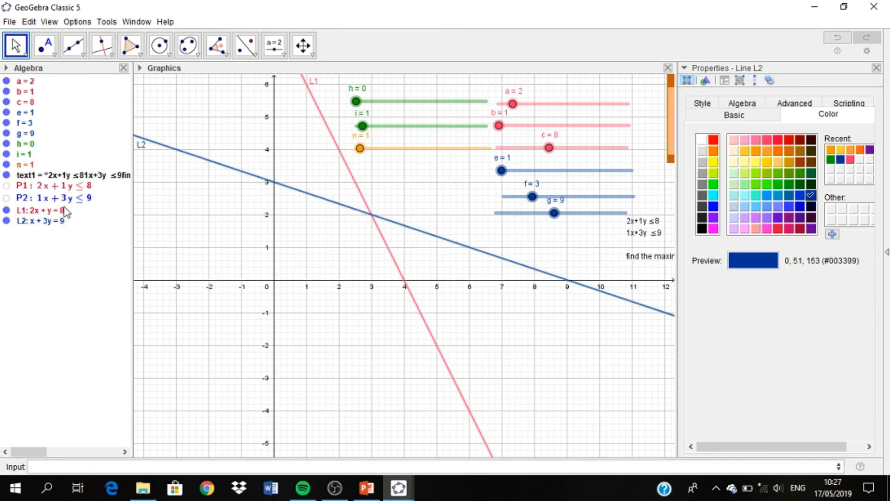
{"action": "left_click", "coordinate": [876, 68]}
Try to redefine the fixed line L1 with slider coefficients a and b.
{"action": "double_click", "coordinate": [436, 352]}
{"action": "left_click", "coordinate": [734, 155]}
{"action": "key", "text": "BackSpace"}
{"action": "type", "text": "ax +by = 8"}
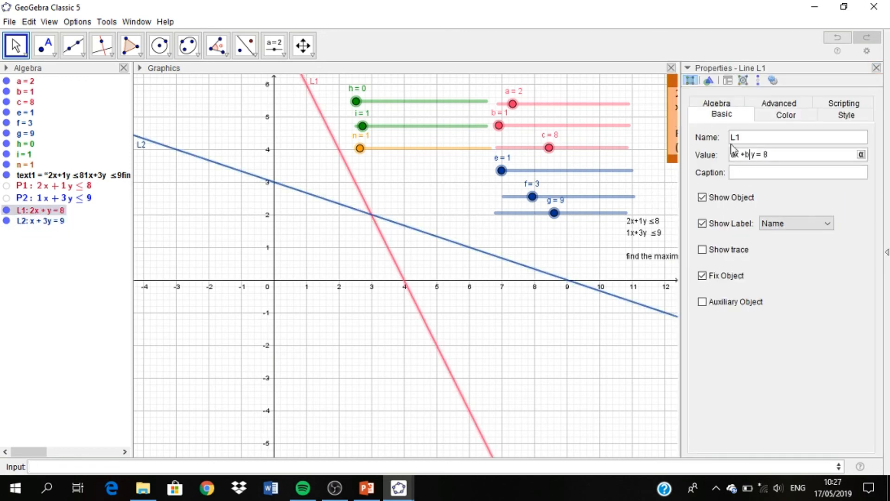
{"action": "key", "text": "Return"}
{"action": "left_click", "coordinate": [445, 264]}
Unfix line L1 and redefine it with the slider values as ax + by = c.
{"action": "right_click", "coordinate": [60, 211]}
{"action": "left_click", "coordinate": [118, 378]}
{"action": "left_click", "coordinate": [705, 275]}
{"action": "type", "text": "ax+by=c"}
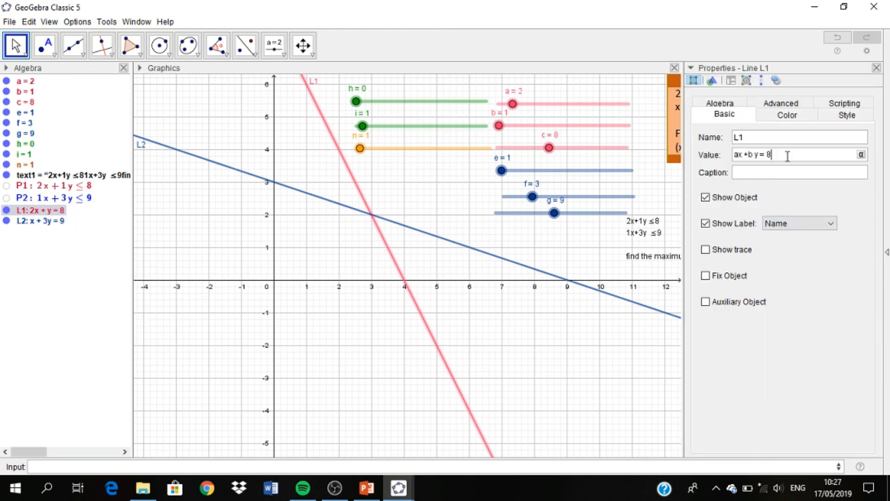
{"action": "left_click", "coordinate": [876, 68]}
Set sliders b and c to 3, e to 5 and g to 8 to test line L1.
{"action": "left_click", "coordinate": [537, 202]}
{"action": "left_click", "coordinate": [537, 213]}
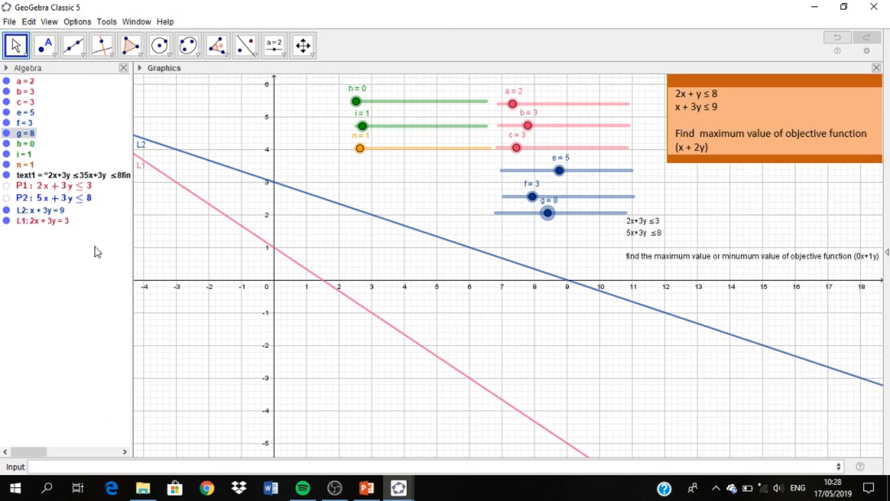
Unfix line L2 and redefine it with the slider values as ex + fy = g.
{"action": "right_click", "coordinate": [59, 208]}
{"action": "left_click", "coordinate": [119, 378]}
{"action": "triple_click", "coordinate": [751, 155]}
{"action": "type", "text": "ex + fy = g"}
{"action": "key", "text": "Return"}
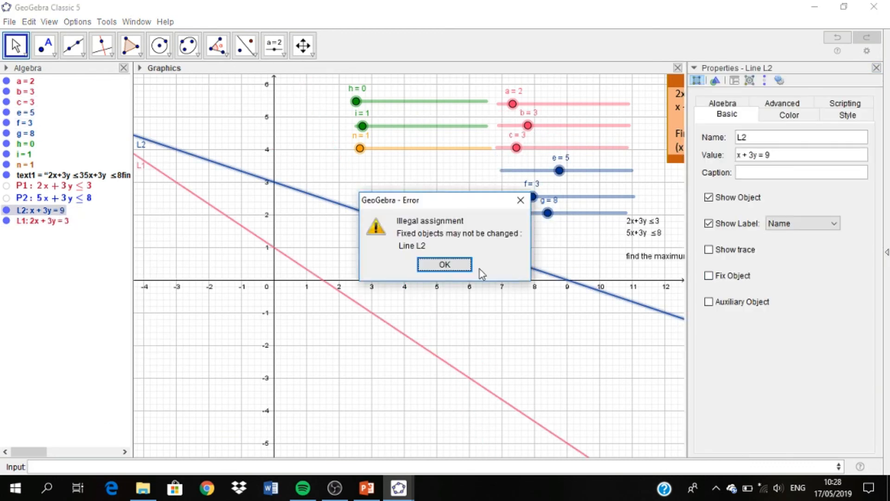
{"action": "left_click", "coordinate": [478, 272]}
{"action": "left_click", "coordinate": [876, 68]}
Set slider e to 4, f to 5 and g to 6 to test line L2.
{"action": "left_click", "coordinate": [560, 171]}
{"action": "key", "text": "ctrl+r"}
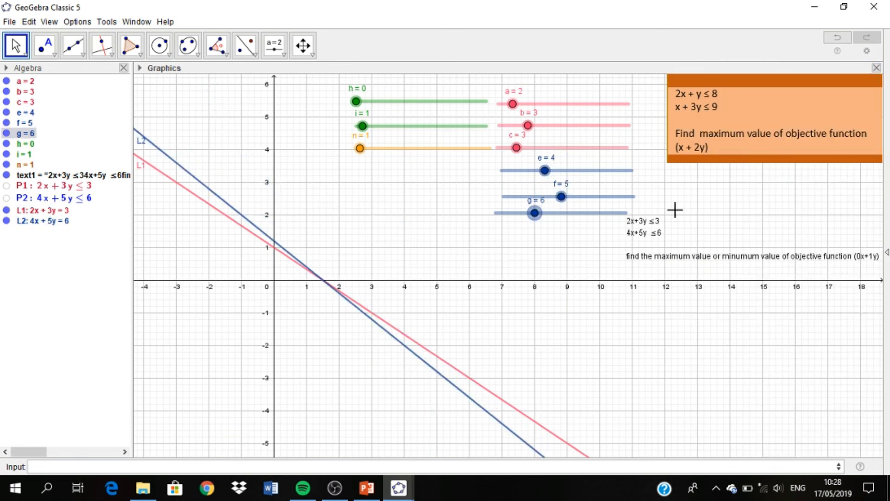
Set slider b to 1, c to 8, e to 1, f to 3 and g to 11.
{"action": "left_click_drag", "start_coordinate": [528, 125], "coordinate": [502, 170]}
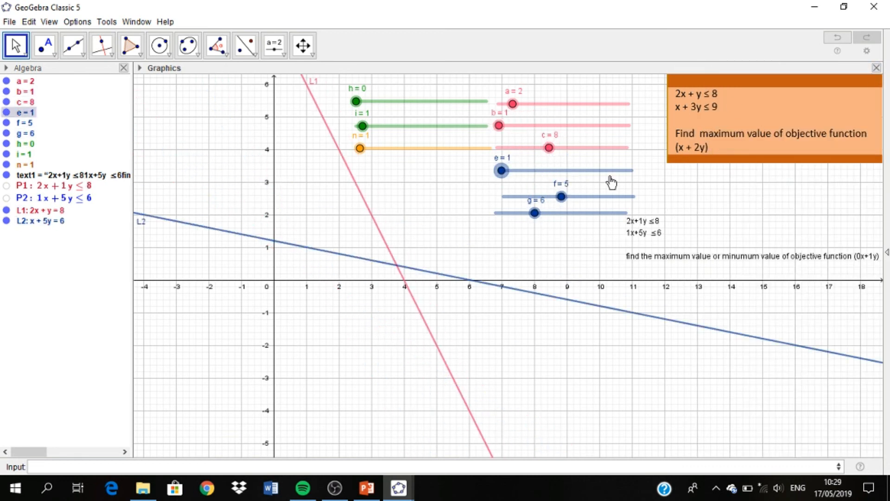
{"action": "left_click_drag", "start_coordinate": [561, 196], "coordinate": [554, 212]}
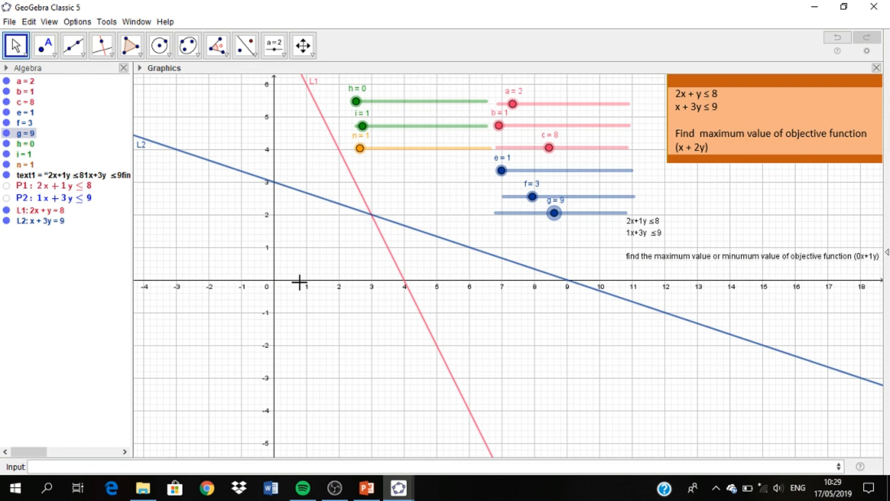
{"action": "key", "text": "Right"}
{"action": "key", "text": "Right"}
Add the axis lines x = 0 and y = 0 to the graph.
{"action": "type", "text": "x=0"}
{"action": "key", "text": "Return"}
{"action": "type", "text": "y=0"}
{"action": "key", "text": "Return"}
Create intersection points of L2 with the y-axis line, L2 with L1, and L1 with the x-axis line.
{"action": "left_click", "coordinate": [45, 45]}
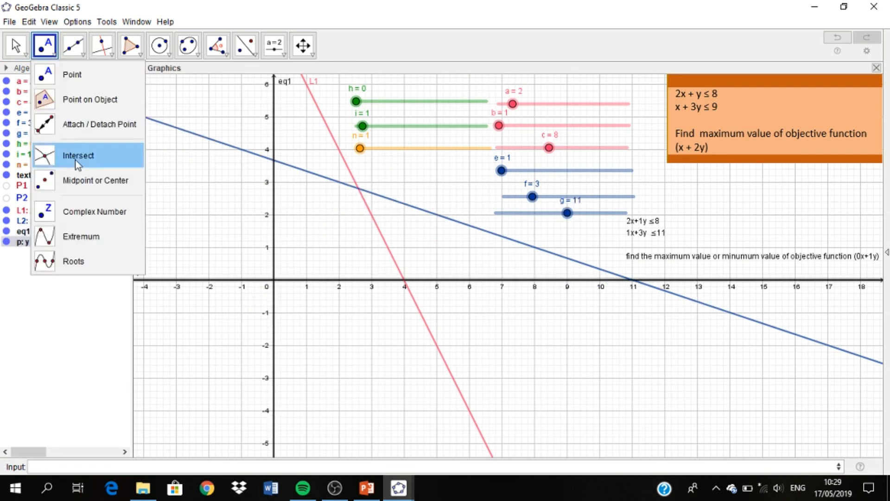
{"action": "left_click", "coordinate": [70, 153]}
{"action": "left_click", "coordinate": [274, 160]}
{"action": "left_click", "coordinate": [349, 185]}
{"action": "left_click", "coordinate": [365, 209]}
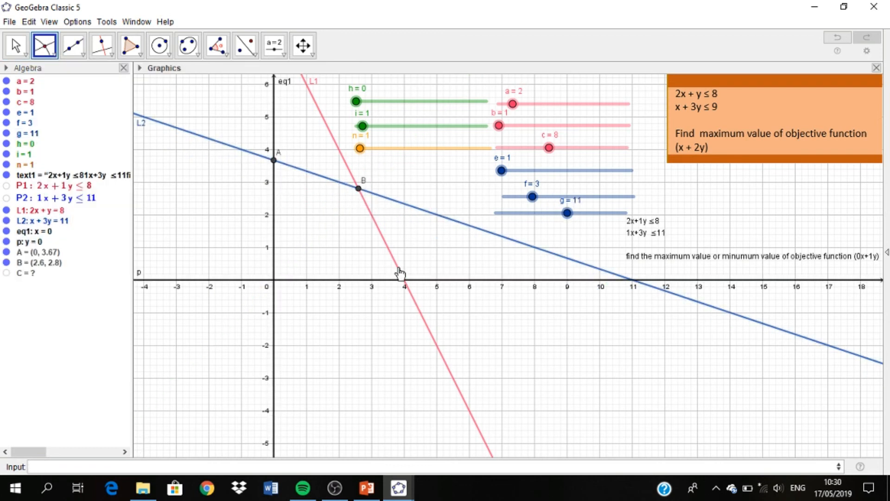
{"action": "left_click", "coordinate": [404, 280]}
Set point A's label to show Name & Value.
{"action": "right_click", "coordinate": [278, 163]}
{"action": "left_click", "coordinate": [328, 291]}
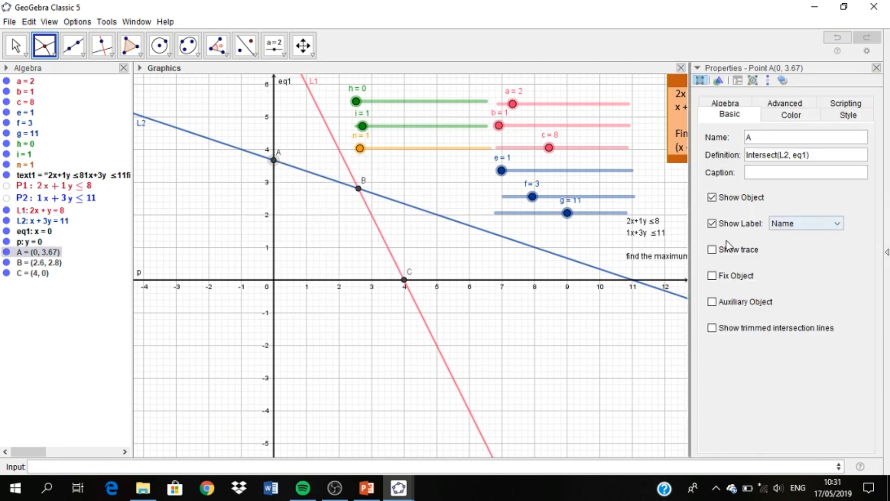
{"action": "left_click", "coordinate": [806, 223]}
{"action": "left_click", "coordinate": [798, 245]}
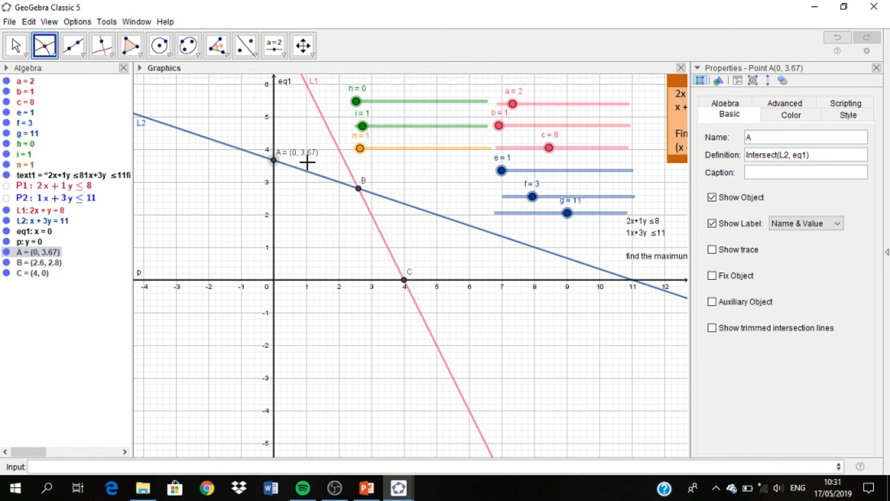
{"action": "left_click", "coordinate": [876, 68]}
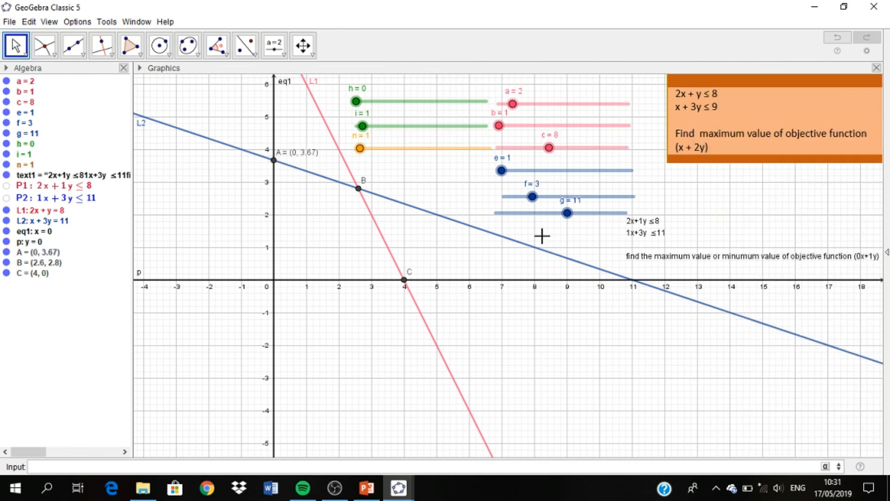
Set point B's label to show Name & Value.
{"action": "left_click", "coordinate": [359, 189]}
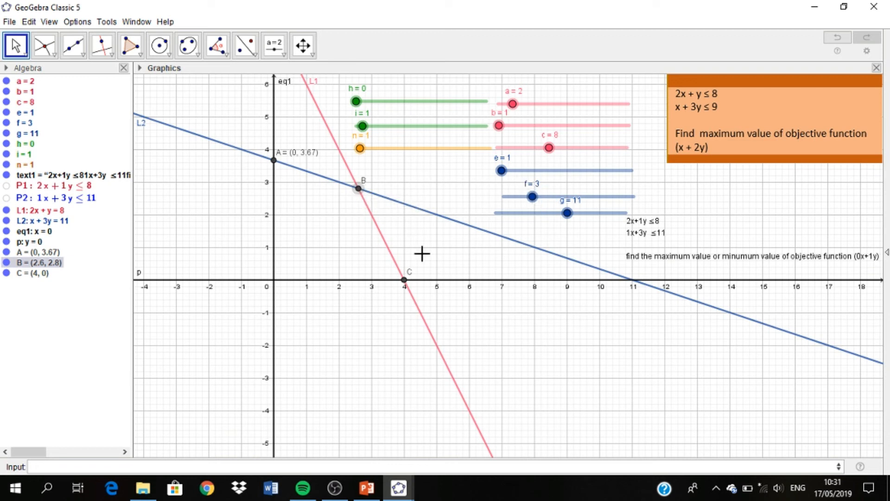
{"action": "right_click", "coordinate": [359, 188]}
{"action": "left_click", "coordinate": [380, 320]}
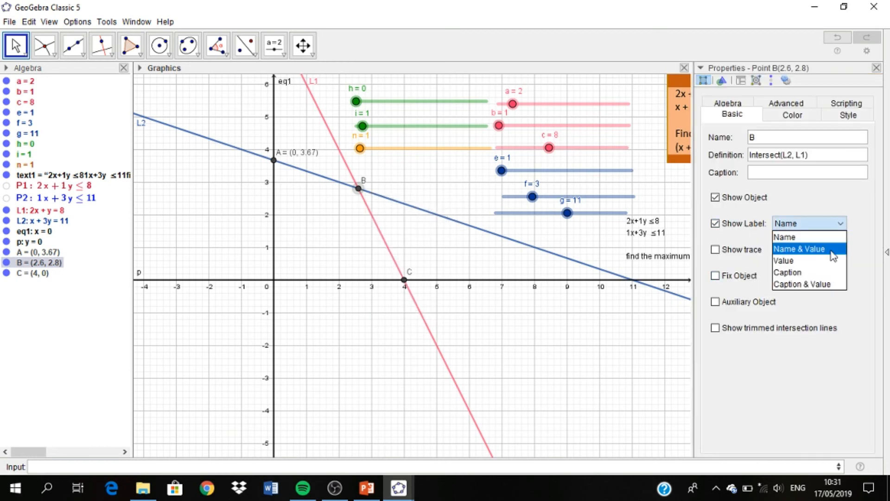
{"action": "left_click", "coordinate": [833, 256]}
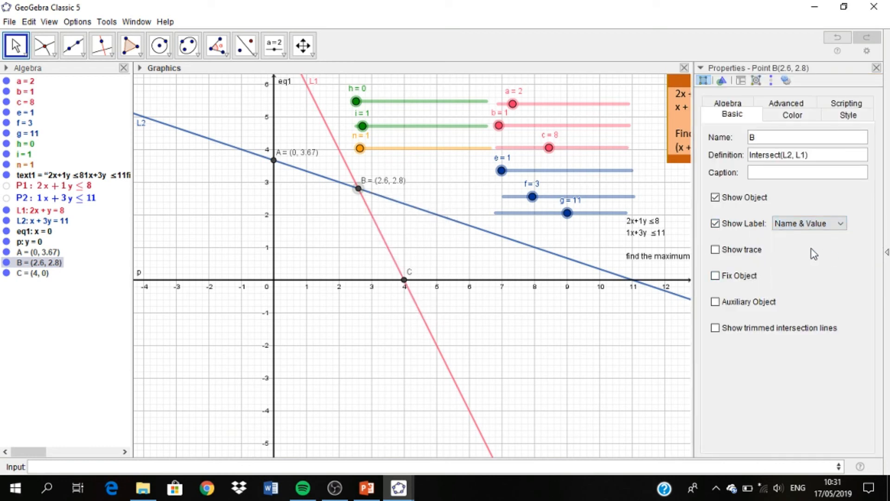
Set point C's label to show Name & Value.
{"action": "left_click", "coordinate": [405, 281]}
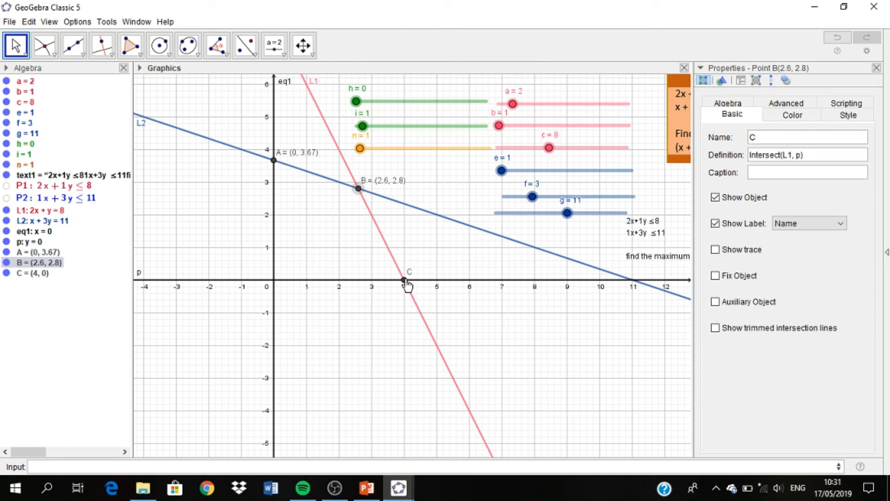
{"action": "left_click", "coordinate": [809, 223]}
{"action": "left_click", "coordinate": [816, 247]}
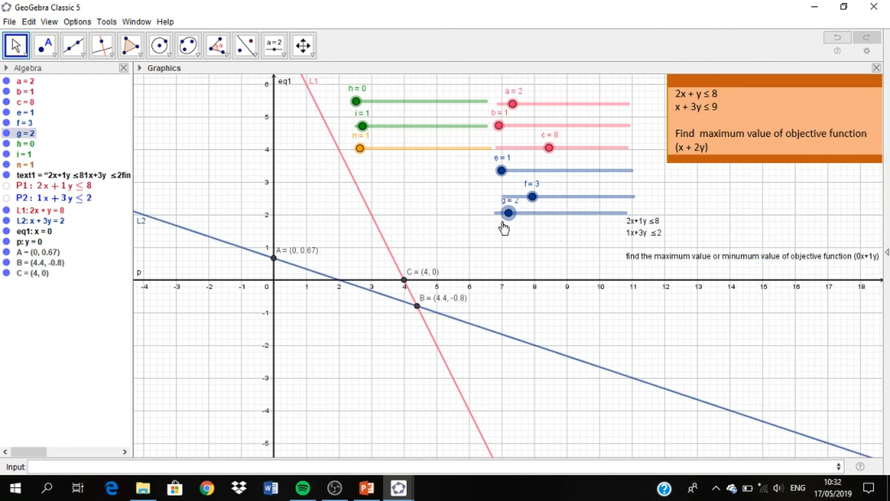
Set slider g to 9 and slider i to 0.
{"action": "left_click_drag", "start_coordinate": [513, 230], "coordinate": [556, 225]}
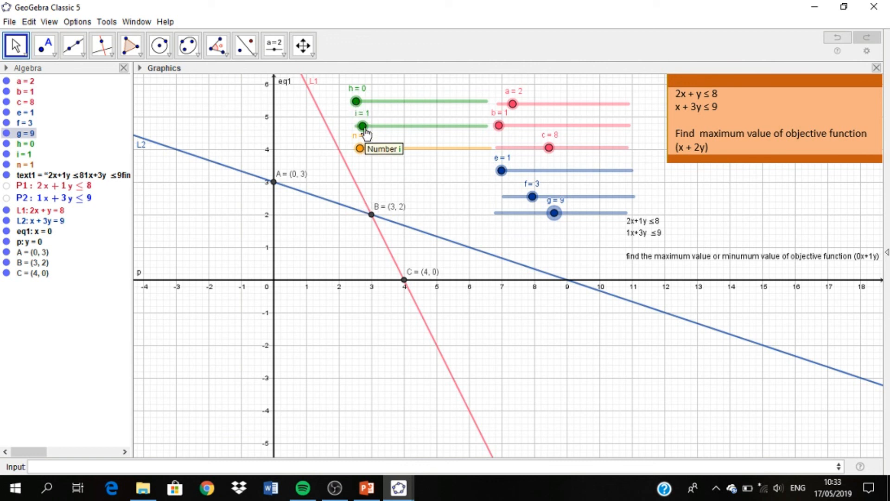
{"action": "left_click_drag", "start_coordinate": [363, 126], "coordinate": [357, 127]}
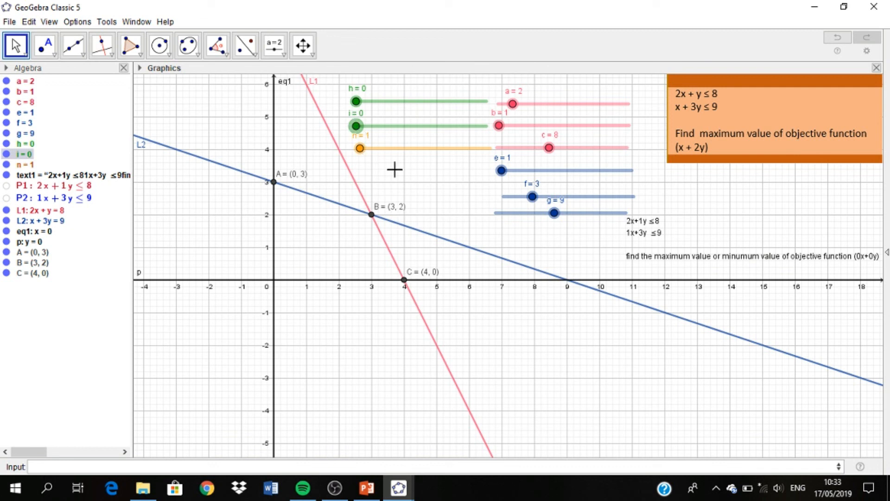
Add the objective function line x+2y = n to the graph.
{"action": "left_click", "coordinate": [164, 467]}
{"action": "type", "text": "x+"}
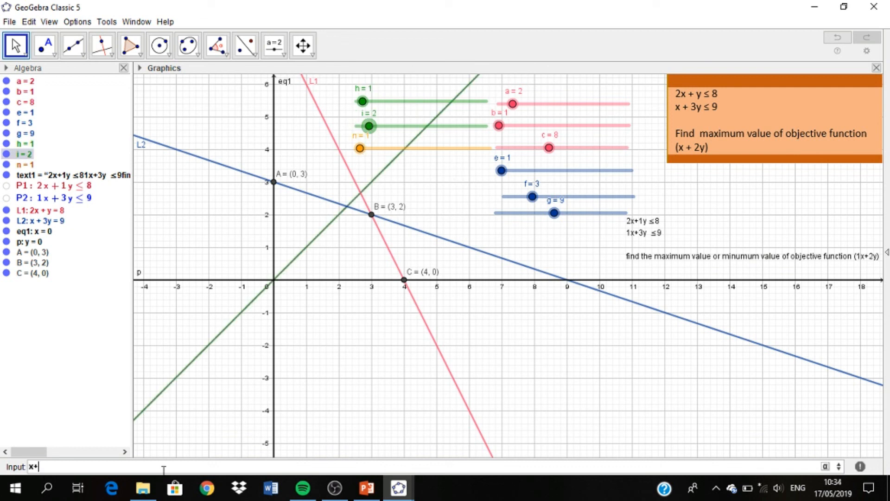
{"action": "type", "text": "2"}
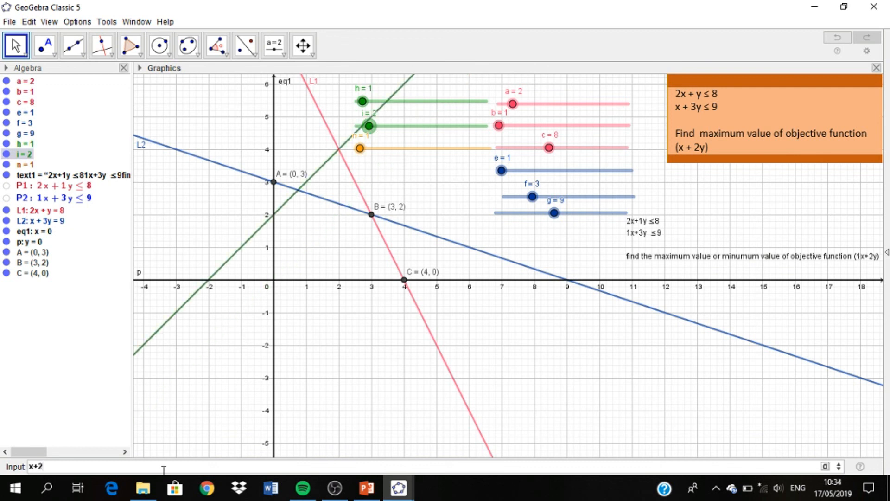
{"action": "type", "text": "y ="}
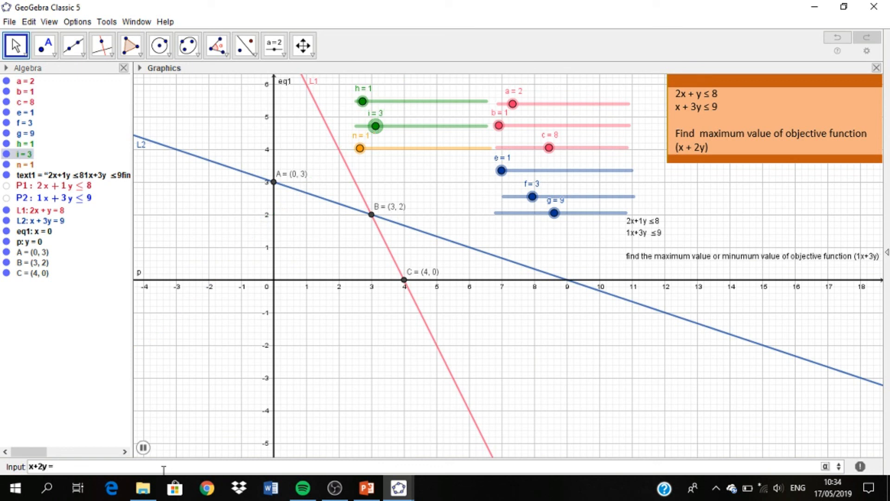
{"action": "type", "text": " n"}
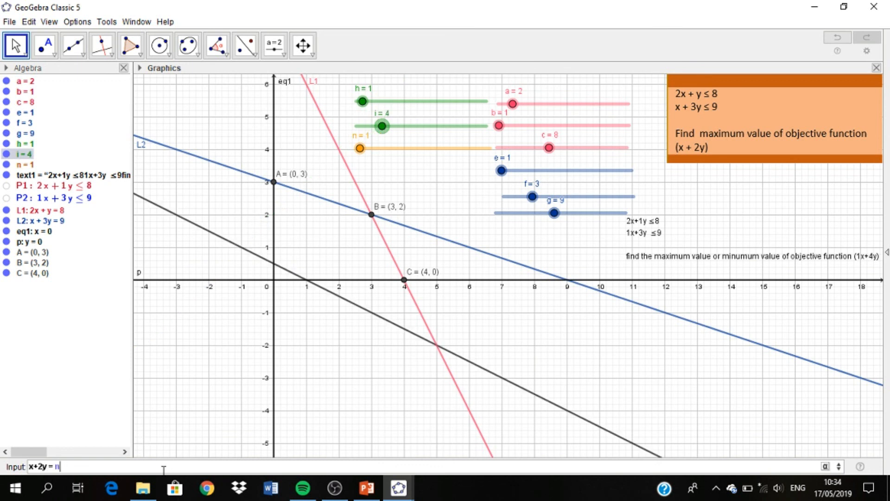
{"action": "key", "text": "Return"}
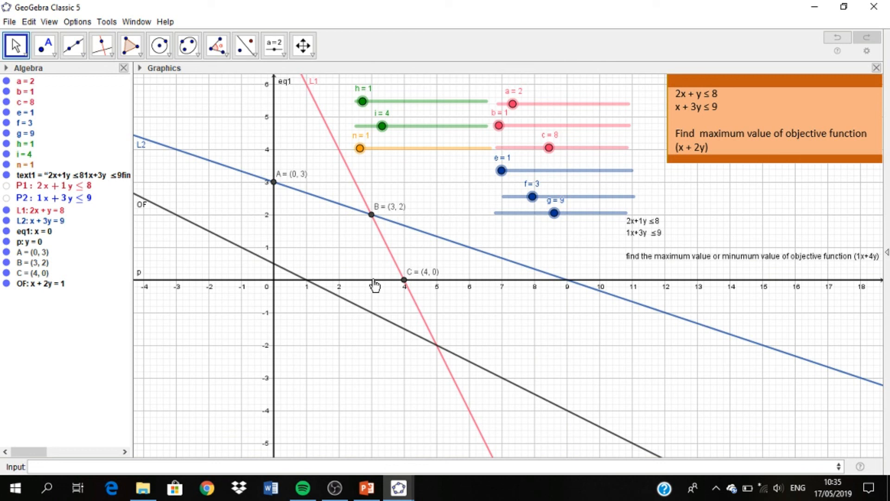
Test the objective line by raising slider n to 7 and bringing it back down to 2.
{"action": "left_click_drag", "start_coordinate": [359, 149], "coordinate": [385, 179]}
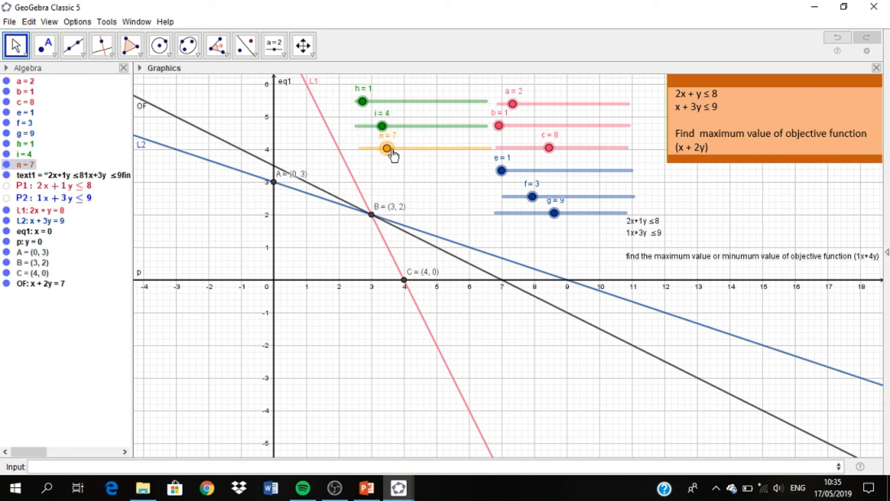
{"action": "left_click_drag", "start_coordinate": [391, 149], "coordinate": [369, 149]}
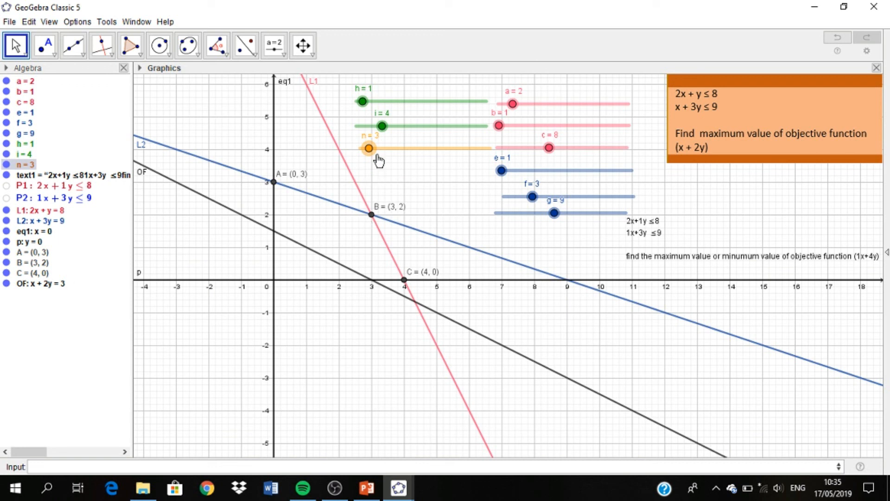
{"action": "mouse_move", "coordinate": [379, 159]}
{"action": "left_mouse_down"}
{"action": "mouse_move", "coordinate": [406, 157]}
{"action": "mouse_move", "coordinate": [379, 158]}
{"action": "mouse_move", "coordinate": [441, 173]}
{"action": "mouse_move", "coordinate": [365, 166]}
{"action": "left_mouse_up"}
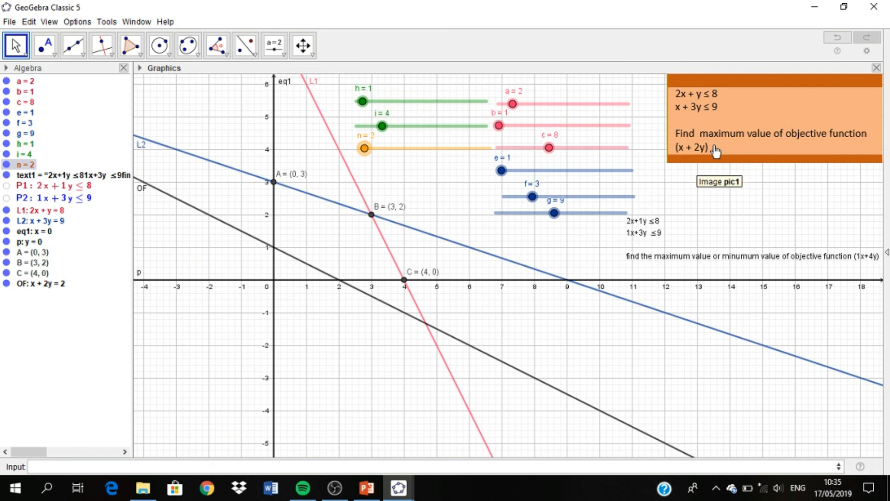
Redefine the line OF as hx + iy = n so the sliders control its coefficients.
{"action": "left_click", "coordinate": [50, 285]}
{"action": "right_click", "coordinate": [49, 283]}
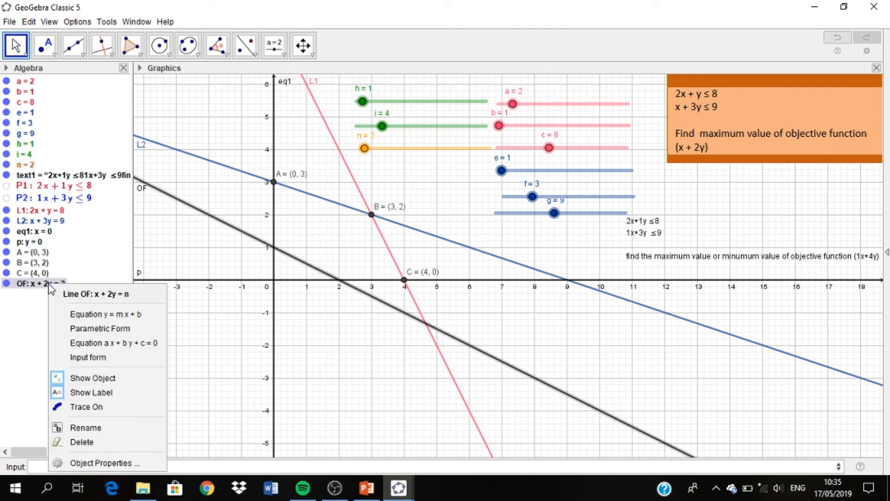
{"action": "left_click", "coordinate": [96, 464]}
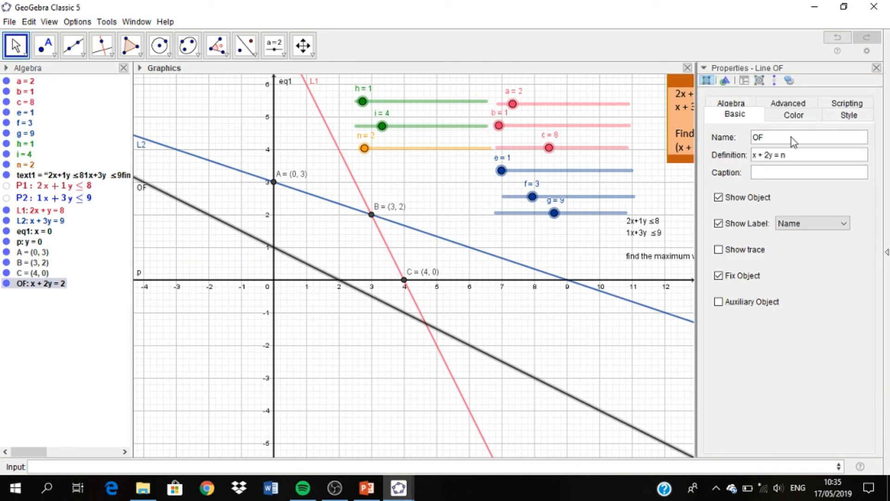
{"action": "left_click", "coordinate": [754, 156]}
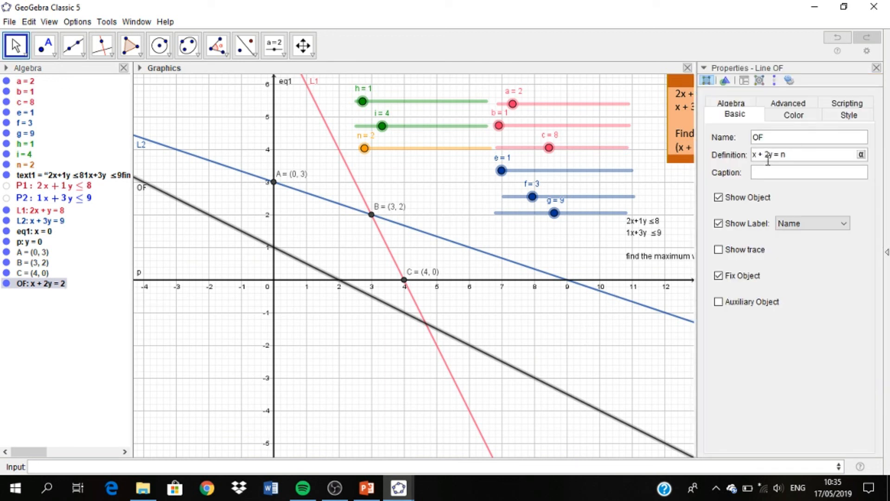
{"action": "type", "text": "h"}
{"action": "left_click", "coordinate": [771, 156]}
{"action": "key", "text": "BackSpace"}
{"action": "type", "text": "i"}
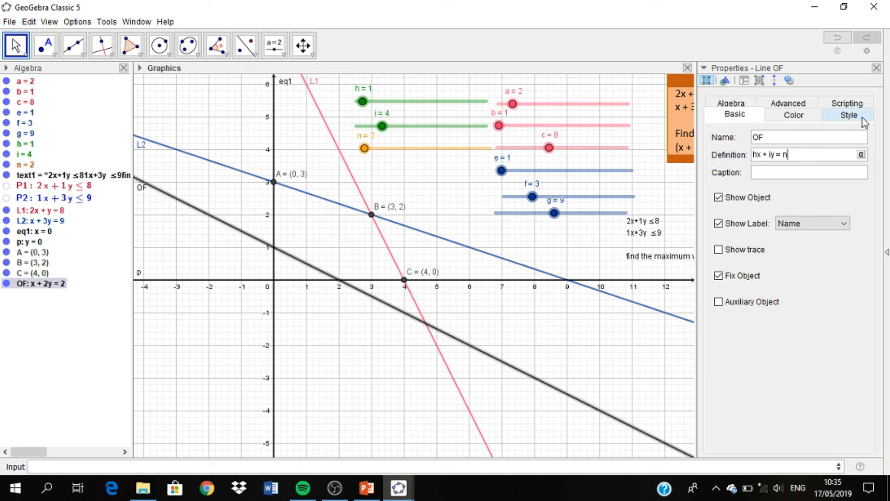
{"action": "left_click", "coordinate": [876, 69]}
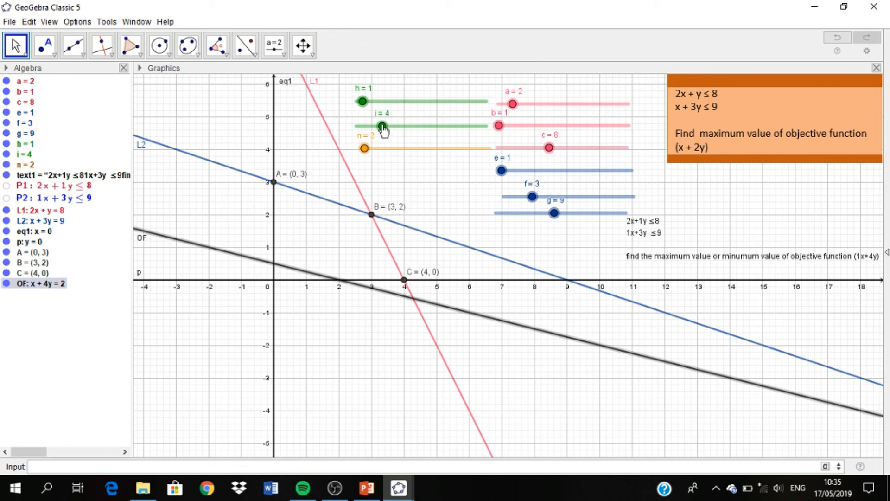
Test the redefined objective line with slider i at 10, slider h at 5 and slider n at 30.
{"action": "left_click_drag", "start_coordinate": [382, 127], "coordinate": [421, 126]}
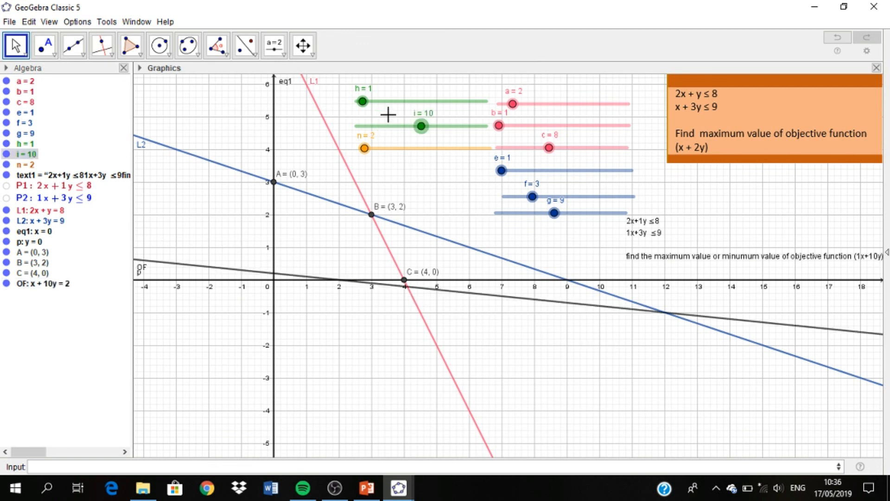
{"action": "left_click", "coordinate": [388, 101]}
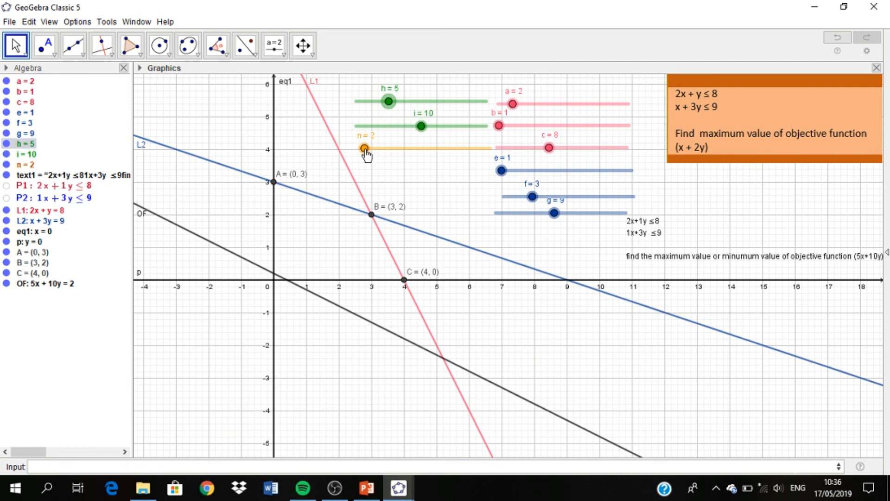
{"action": "left_click_drag", "start_coordinate": [366, 152], "coordinate": [492, 157]}
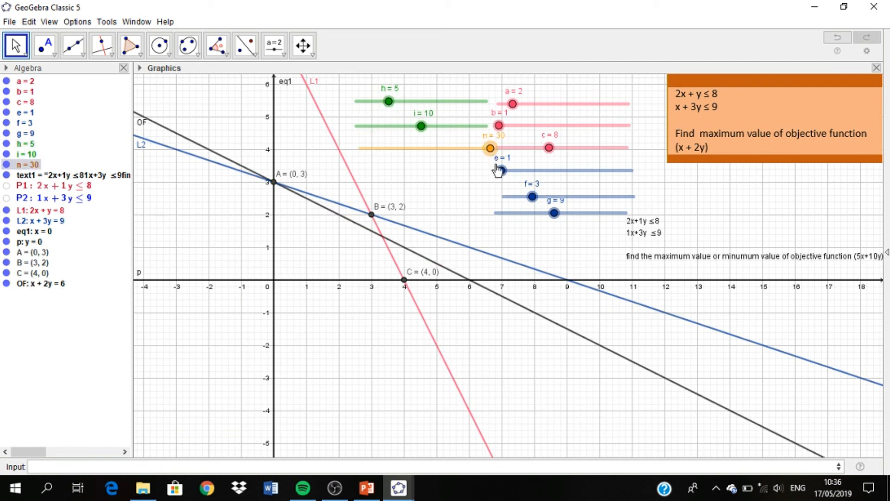
Set slider n to 10 and slider h to 1, and lower slider i to match the objective function x + 2y.
{"action": "left_click_drag", "start_coordinate": [493, 160], "coordinate": [379, 109]}
{"action": "left_click", "coordinate": [389, 102]}
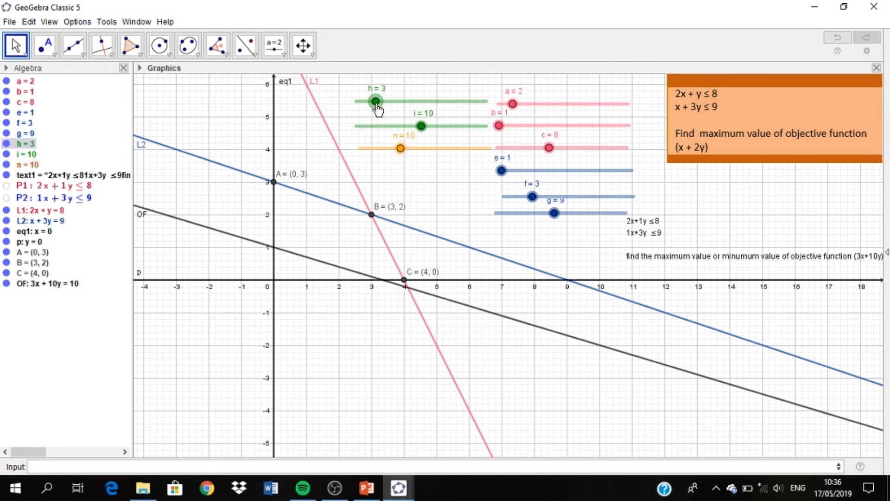
{"action": "key", "text": "ctrl+e"}
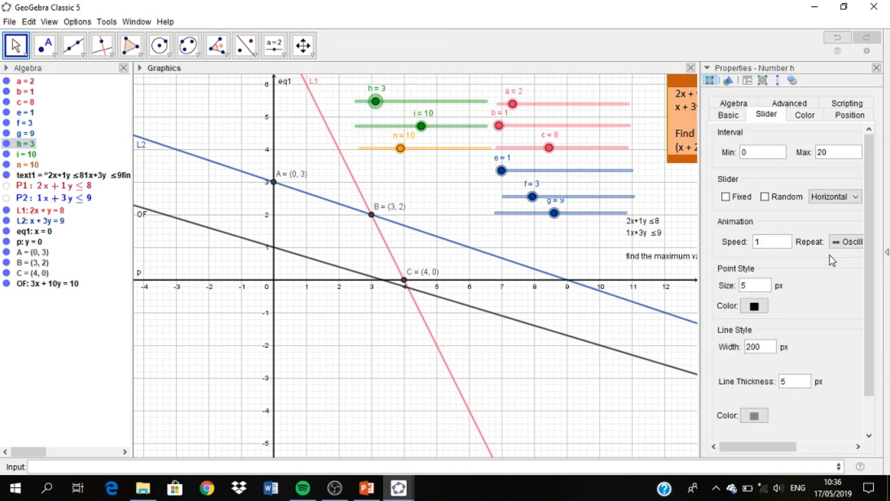
{"action": "left_click", "coordinate": [876, 68]}
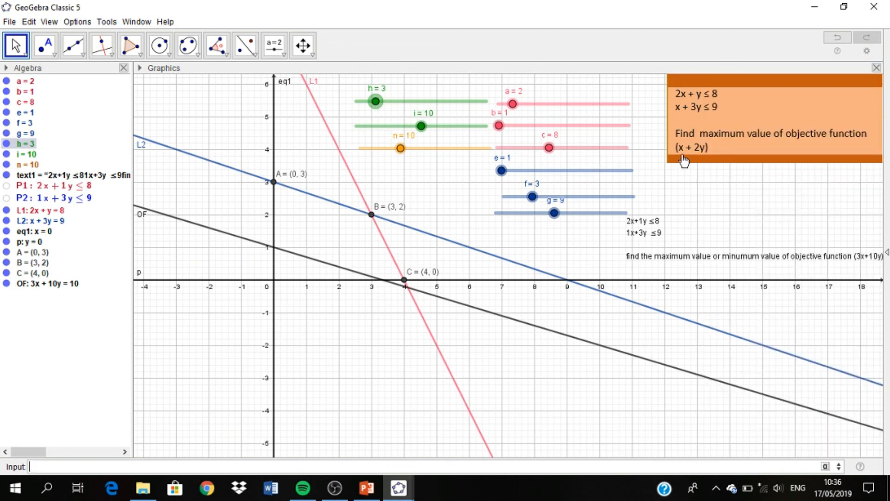
{"action": "left_click_drag", "start_coordinate": [375, 101], "coordinate": [363, 99]}
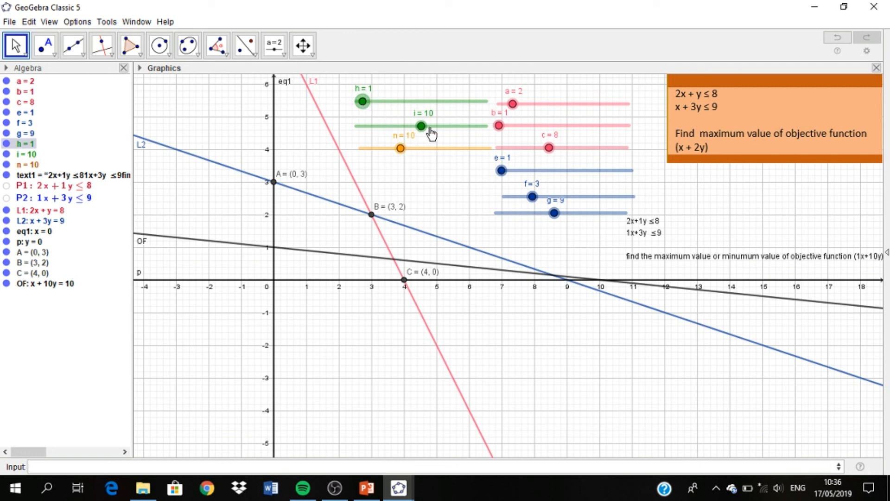
{"action": "left_click_drag", "start_coordinate": [422, 126], "coordinate": [369, 114]}
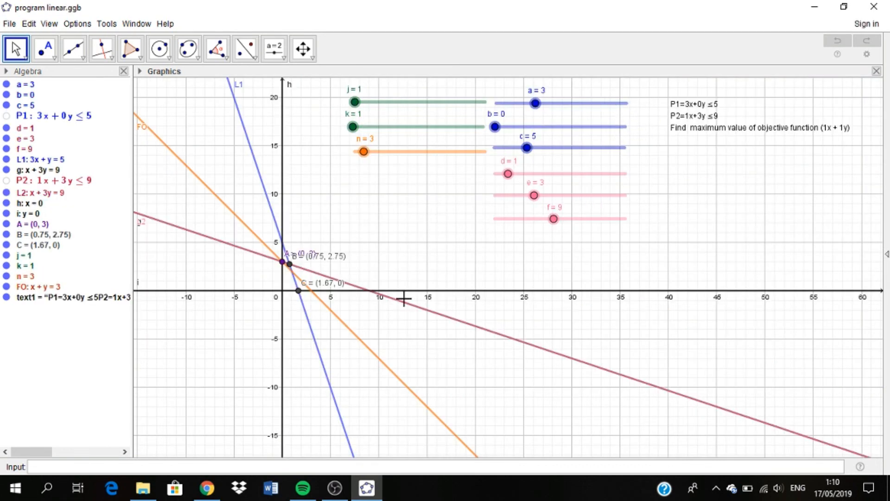
Switch to Google Chrome and look through the questions of the Linear Program worksheet.
{"action": "left_click", "coordinate": [207, 488]}
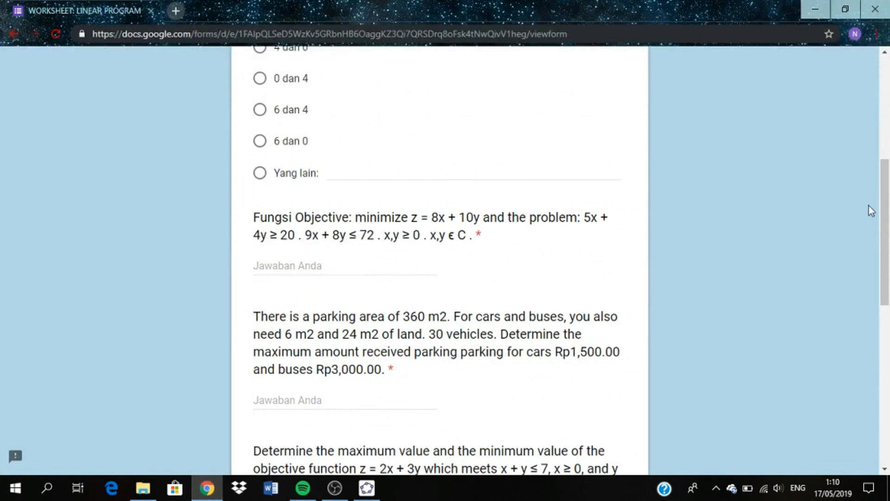
{"action": "scroll", "coordinate": [888, 167], "scroll_direction": "up", "scroll_amount": 3}
{"action": "left_click_drag", "start_coordinate": [888, 166], "coordinate": [882, 133]}
{"action": "scroll", "coordinate": [882, 133], "scroll_direction": "down", "scroll_amount": 10}
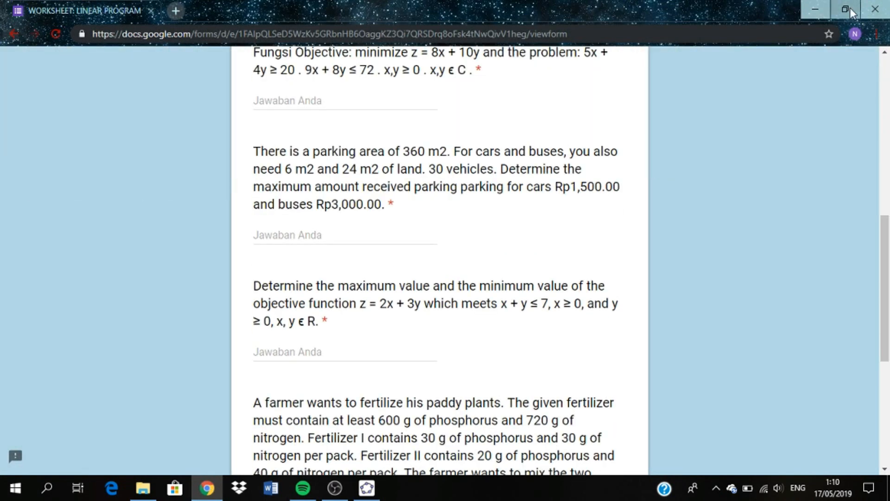
{"action": "left_click", "coordinate": [812, 7]}
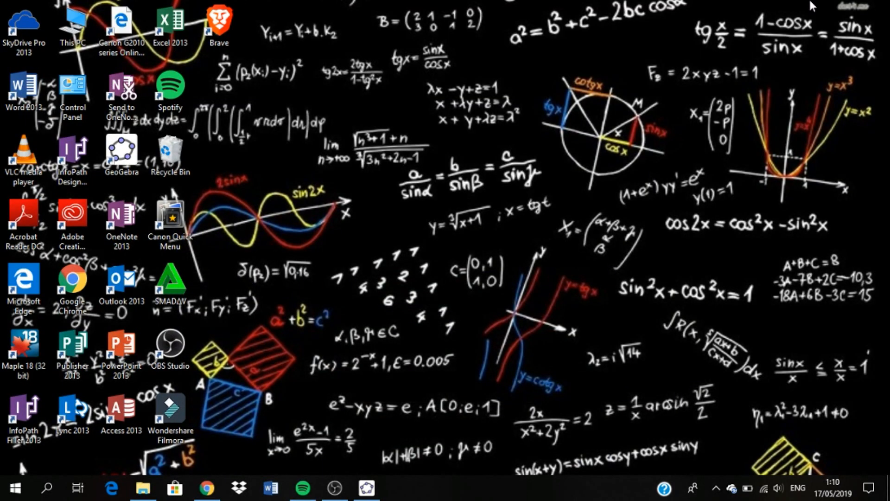